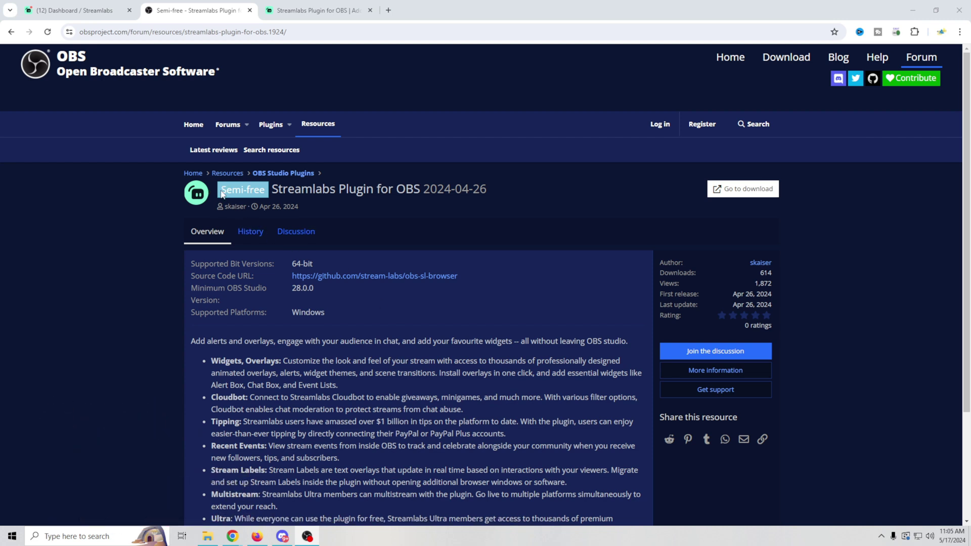
- Highlight the Semi-free badge on the OBS Forum Streamlabs plugin page, then scroll down
left_click_drag(221, 194, 265, 190)
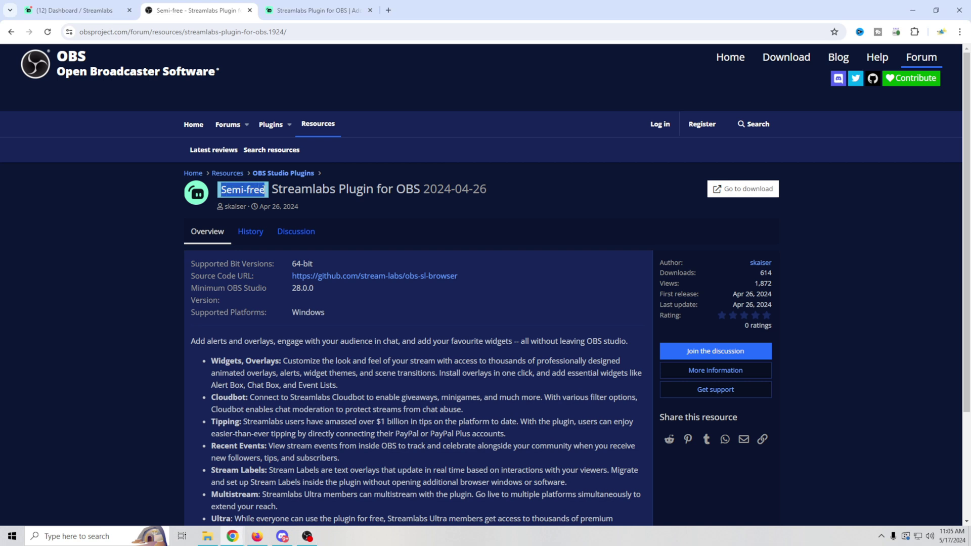
left_click(155, 247)
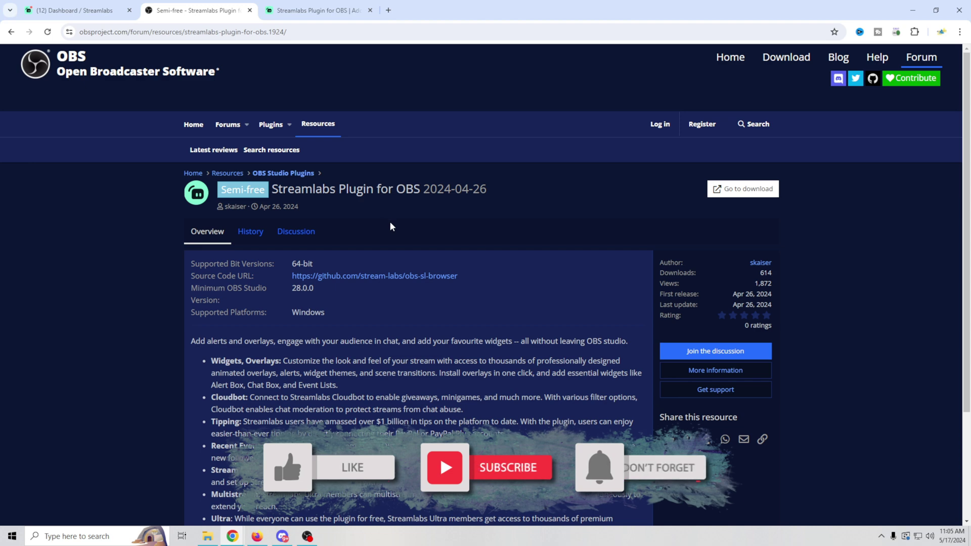
scroll(117, 352, "down", 1)
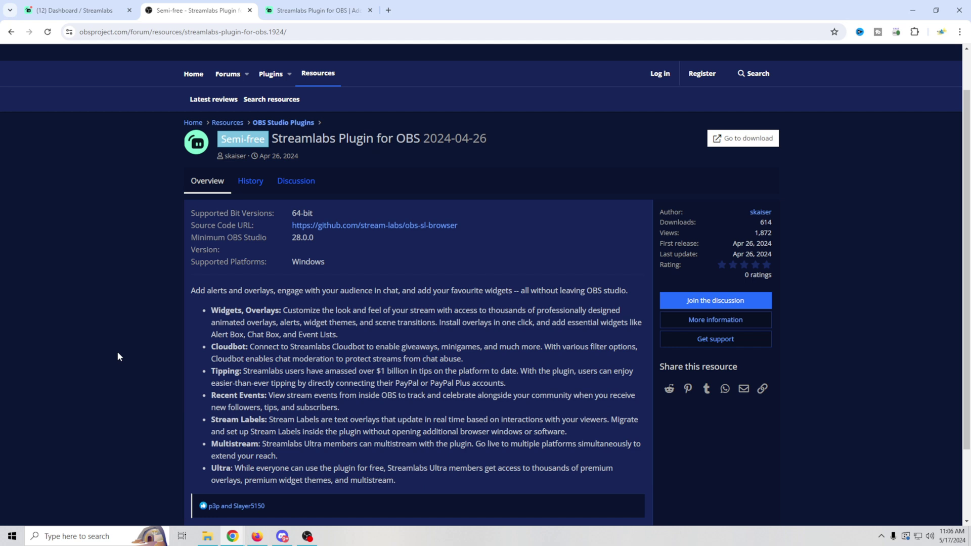
scroll(119, 356, "down", 1)
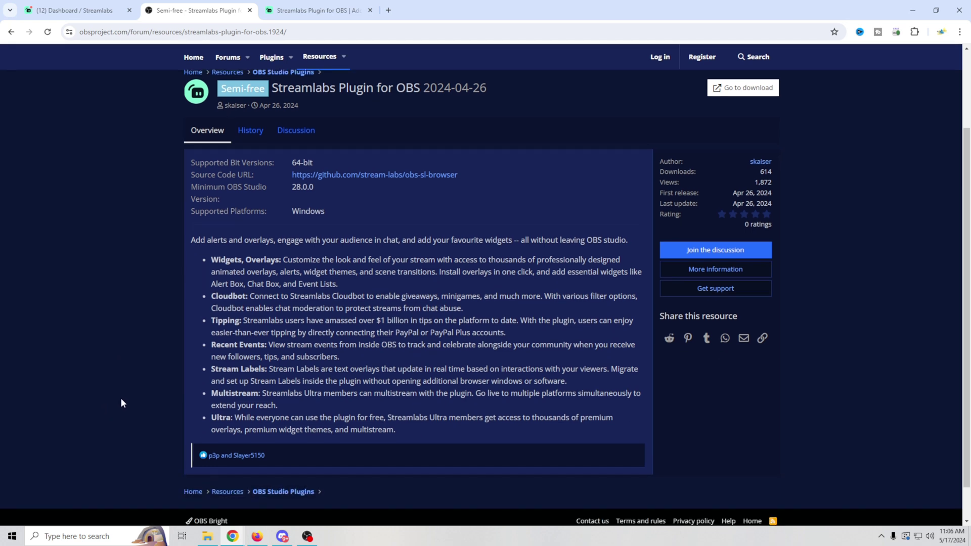
scroll(121, 403, "down", 1)
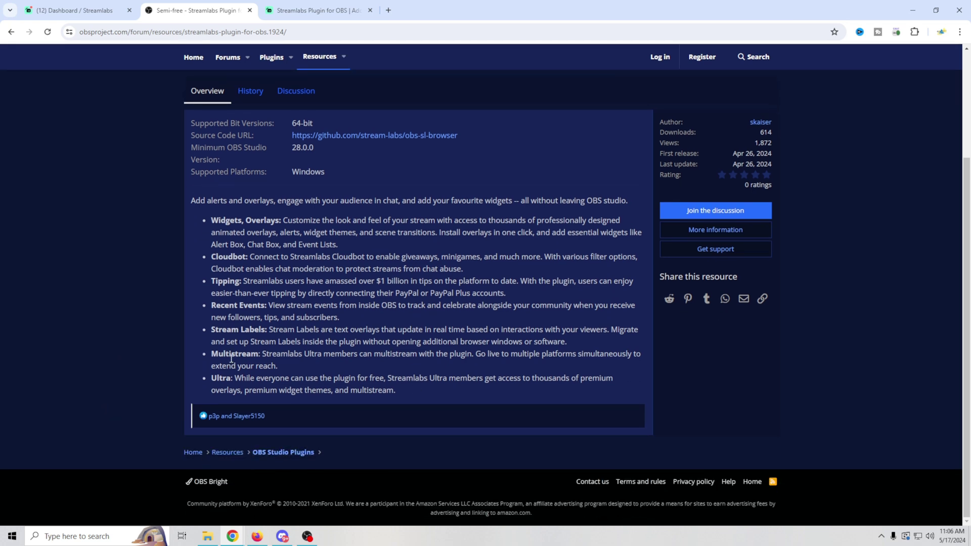
- Highlight the Multistream and Ultra feature bullets, then point out the Semi-free badge again
left_click_drag(211, 354, 238, 354)
left_click_drag(213, 378, 228, 376)
scroll(287, 341, "up", 3)
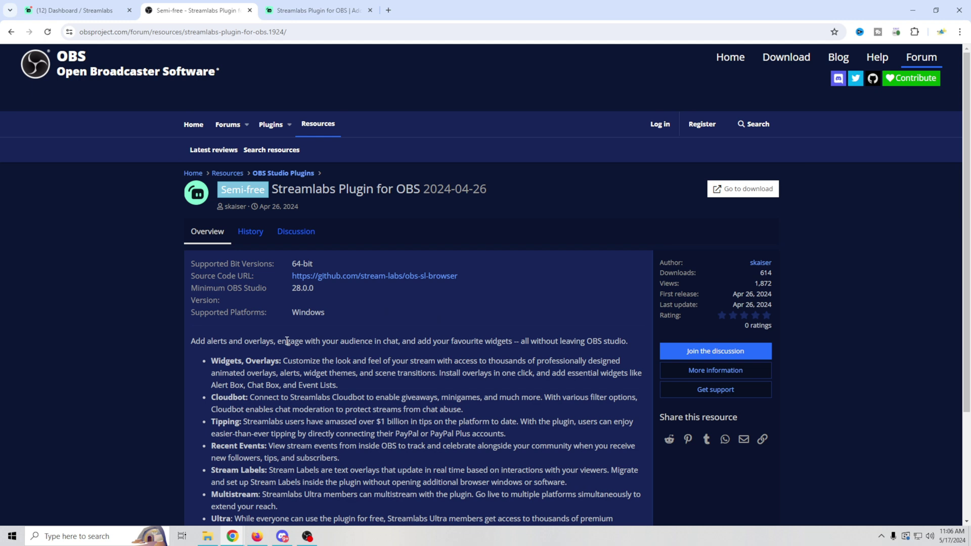
scroll(259, 381, "down", 2)
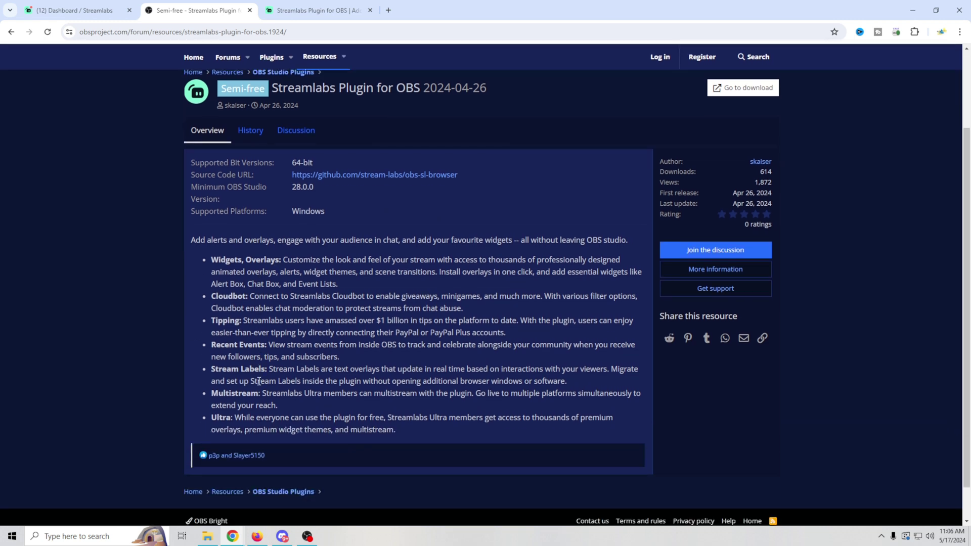
scroll(259, 381, "up", 1)
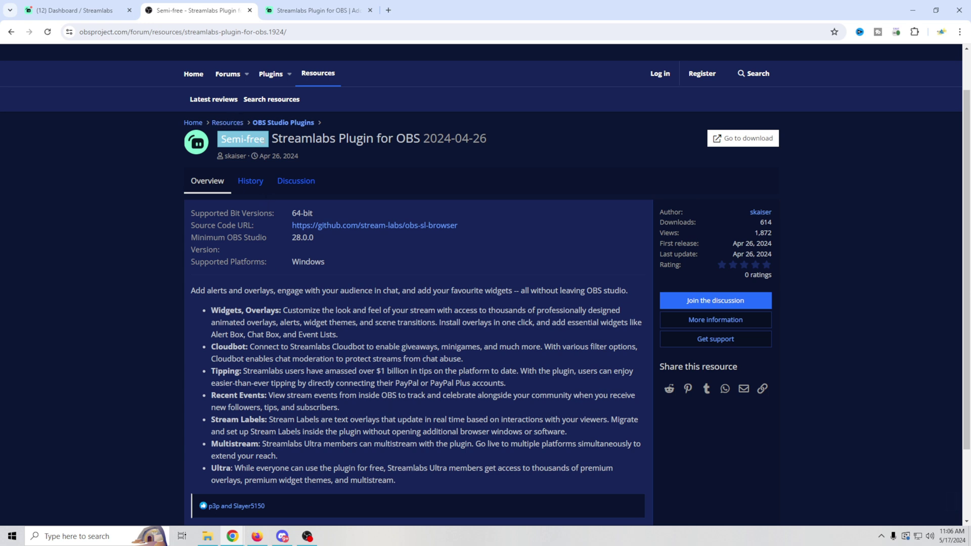
left_click_drag(266, 140, 215, 137)
left_click(174, 247)
- Download the Streamlabs plugin installer and open the Downloads folder holding the updater
left_click(325, 10)
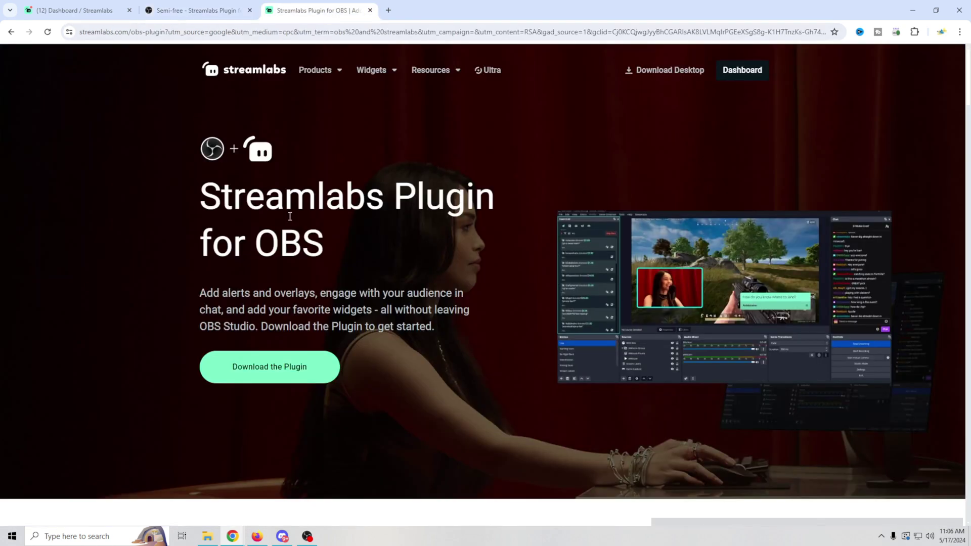
left_click(294, 374)
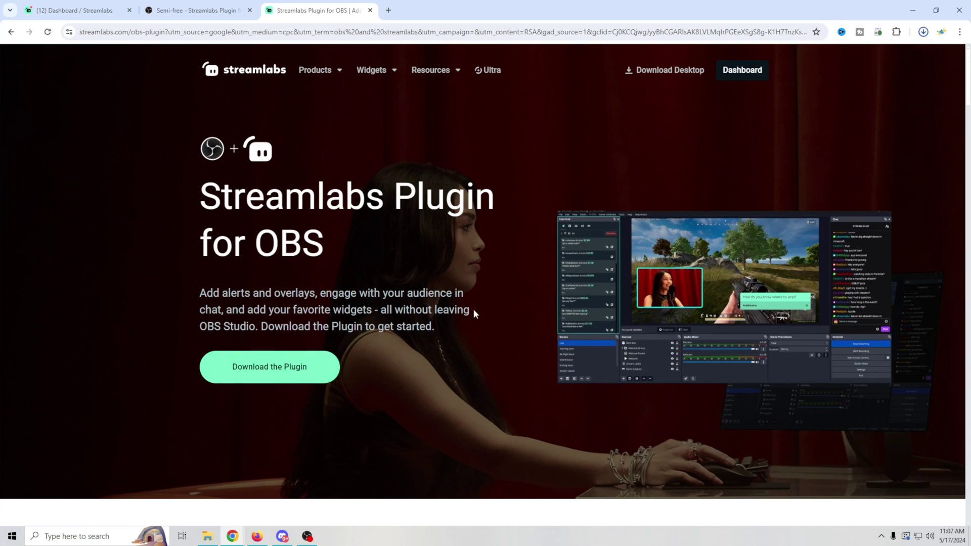
left_click(207, 531)
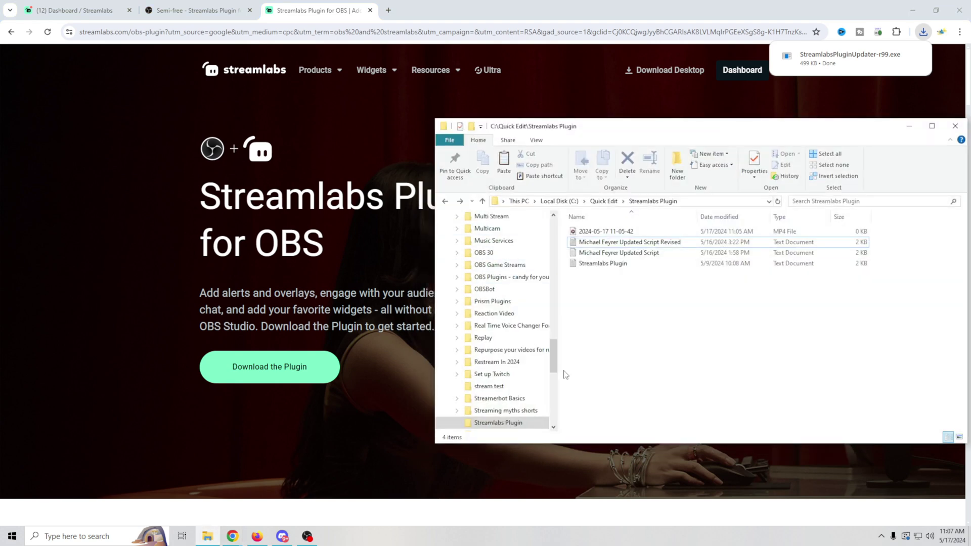
left_click_drag(554, 360, 555, 253)
left_click(481, 389)
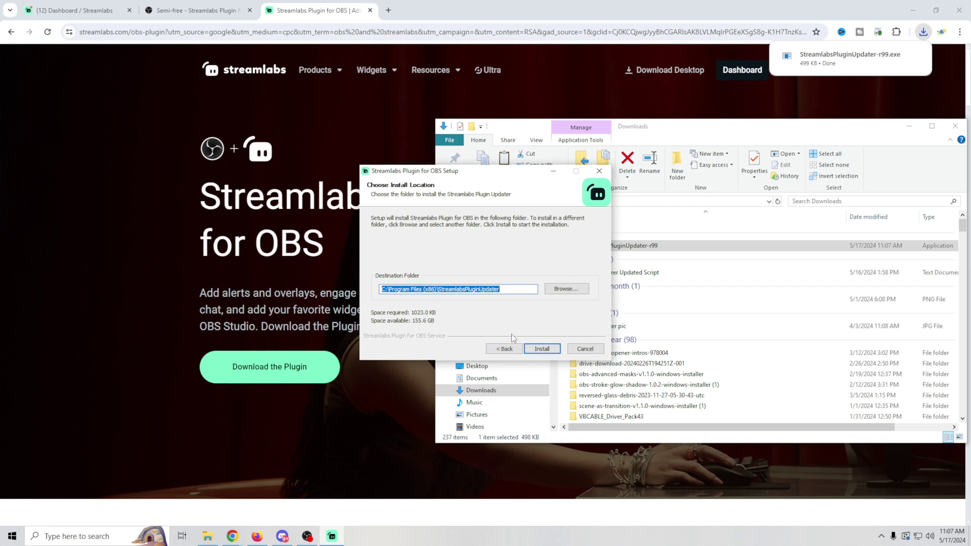
- Install the plugin into the default folder, confirming OBS is installed, and finish the installer
left_click(542, 348)
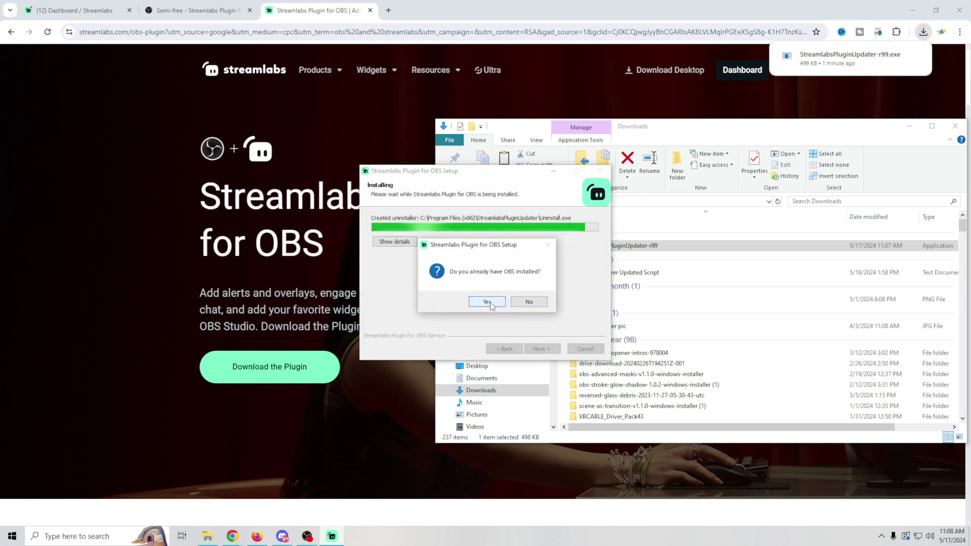
left_click(488, 303)
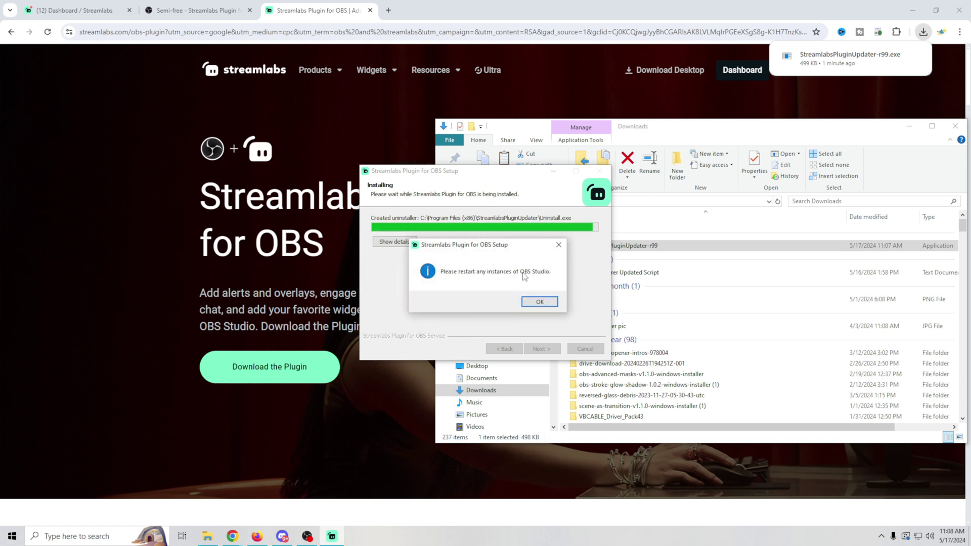
left_click(539, 302)
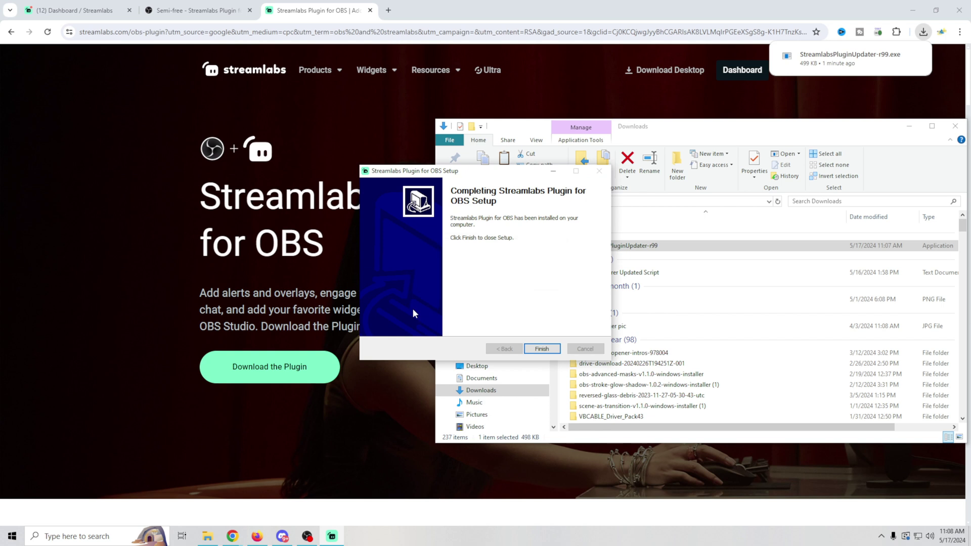
left_click(542, 348)
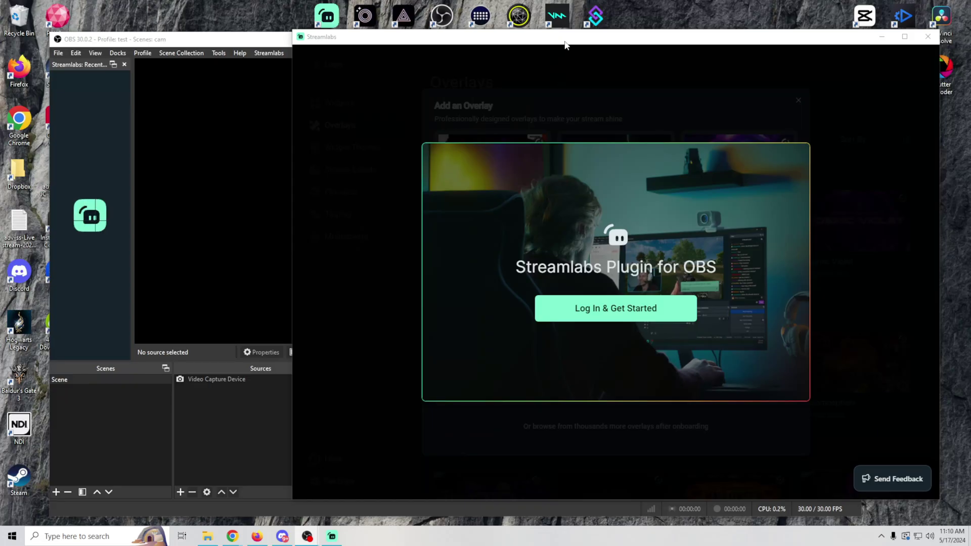
- Arrange the Streamlabs login window beside the OBS Studio window
mouse_move(528, 43)
left_mouse_down()
mouse_move(498, 51)
mouse_move(638, 34)
mouse_move(537, 51)
left_mouse_up()
left_click(219, 43)
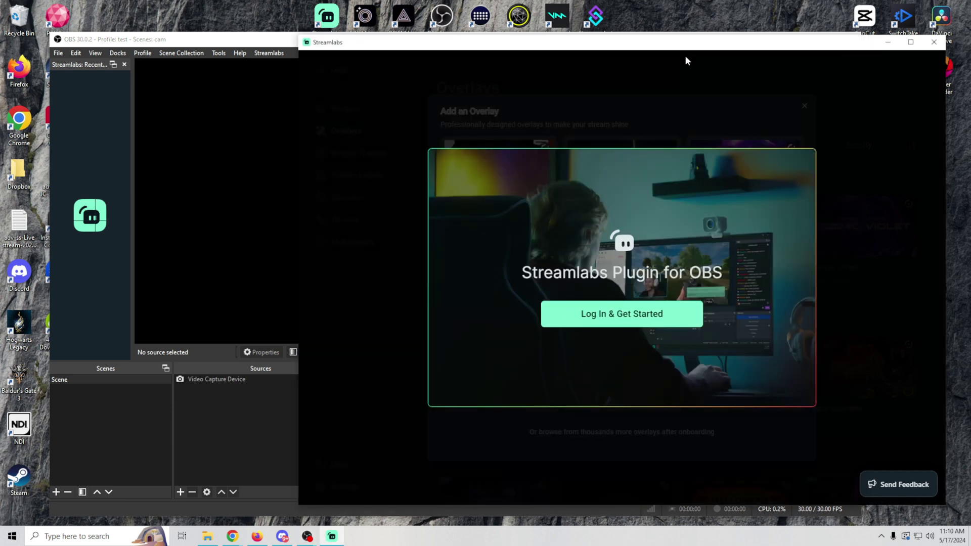
left_click_drag(682, 50, 566, 43)
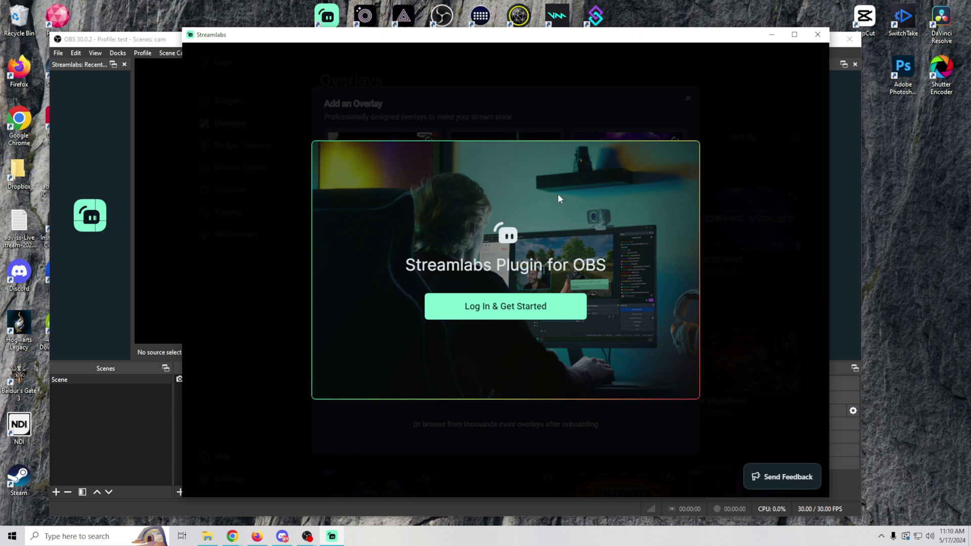
- Sign in to Streamlabs with the YouTube account, allow access, and return to the plugin window
left_click(507, 313)
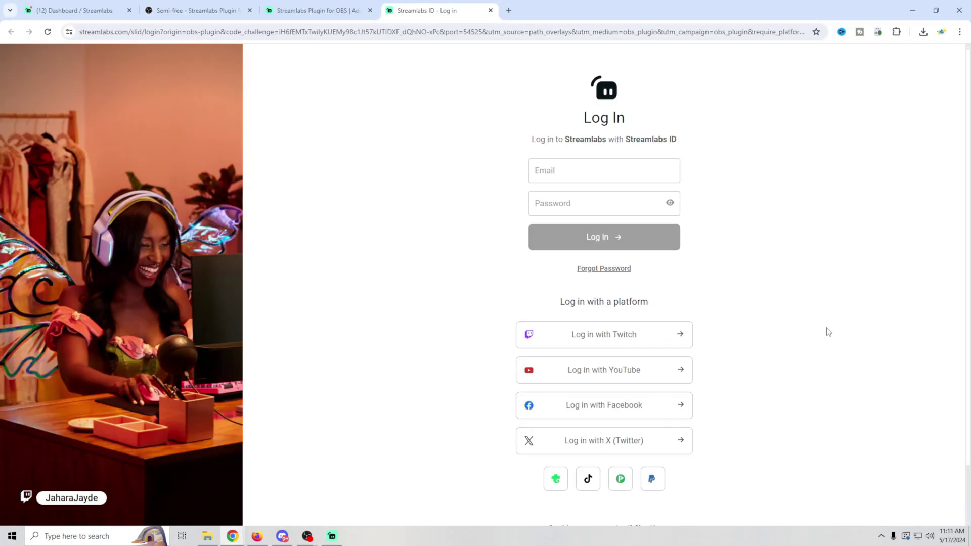
left_click(605, 373)
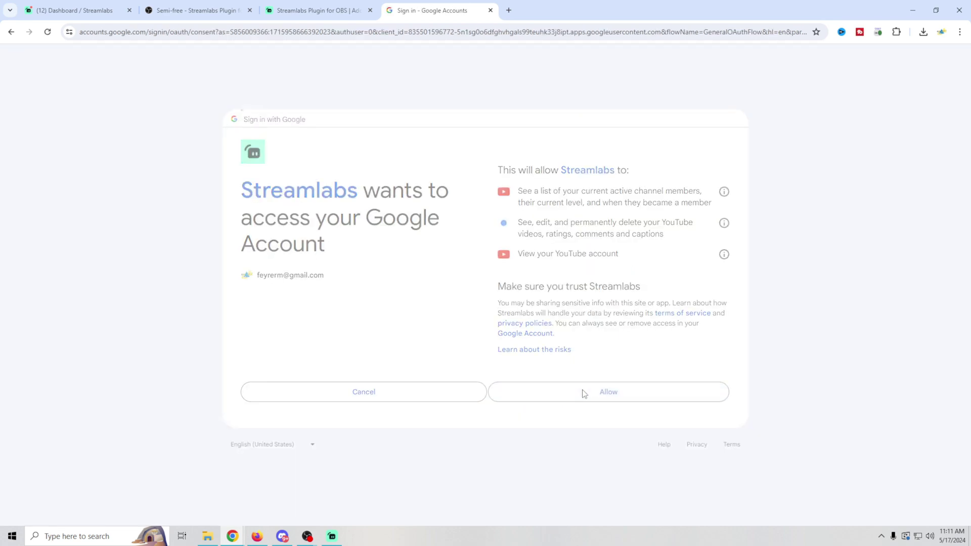
left_click(583, 392)
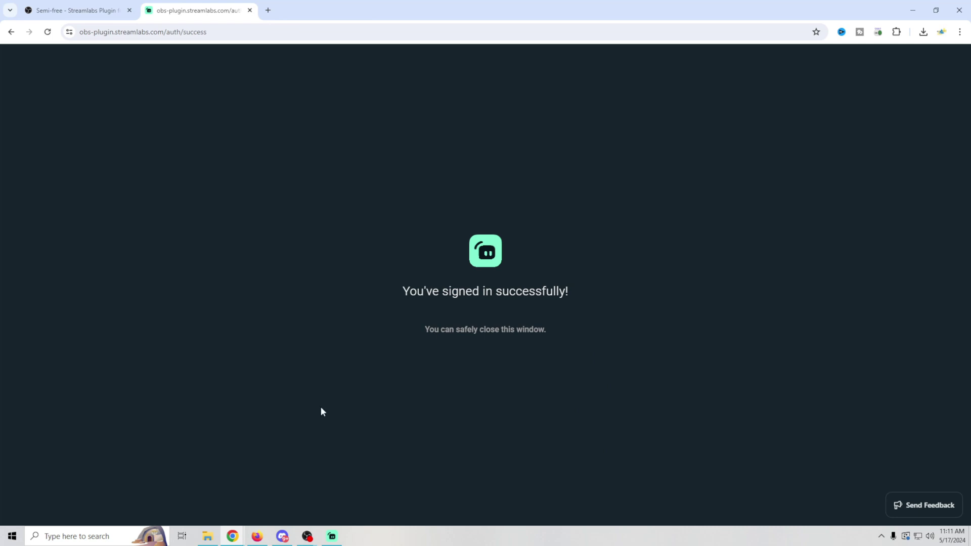
left_click(331, 537)
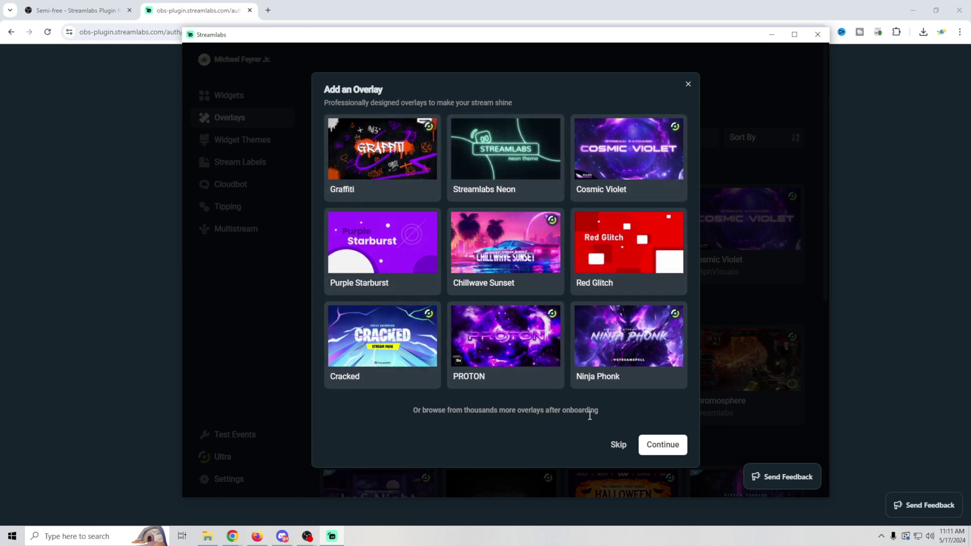
- Skip the overlay choice, tipping setup and plan selection screens without choosing anything
left_click(618, 446)
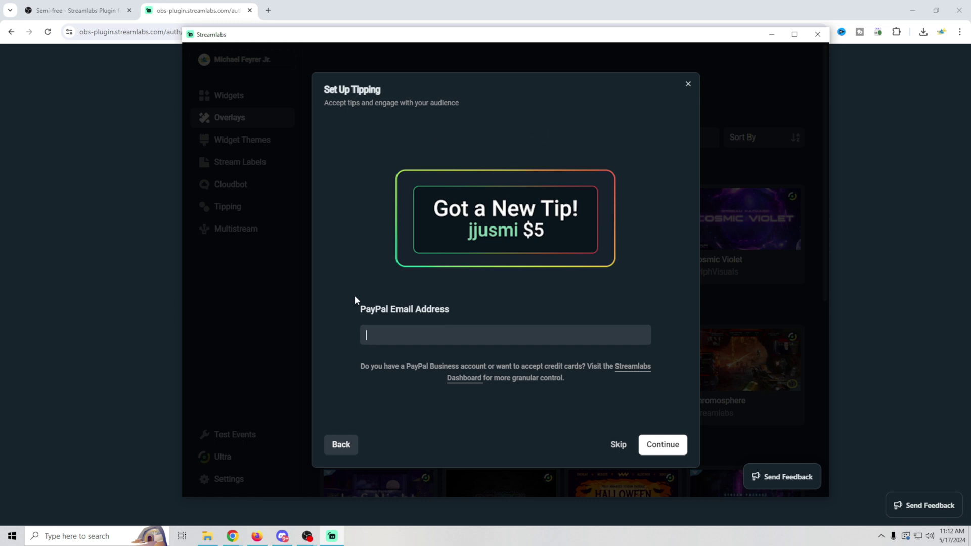
left_click(663, 450)
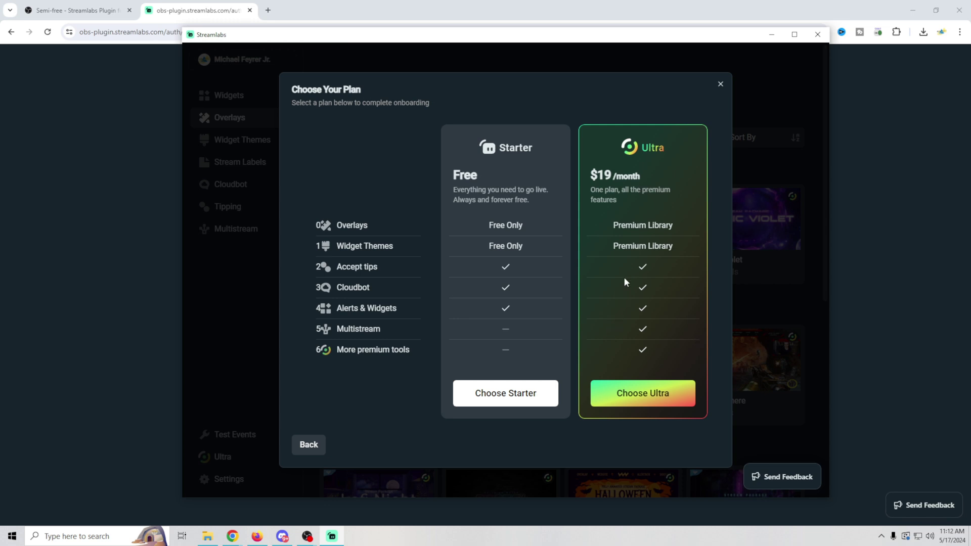
left_click_drag(597, 175, 640, 177)
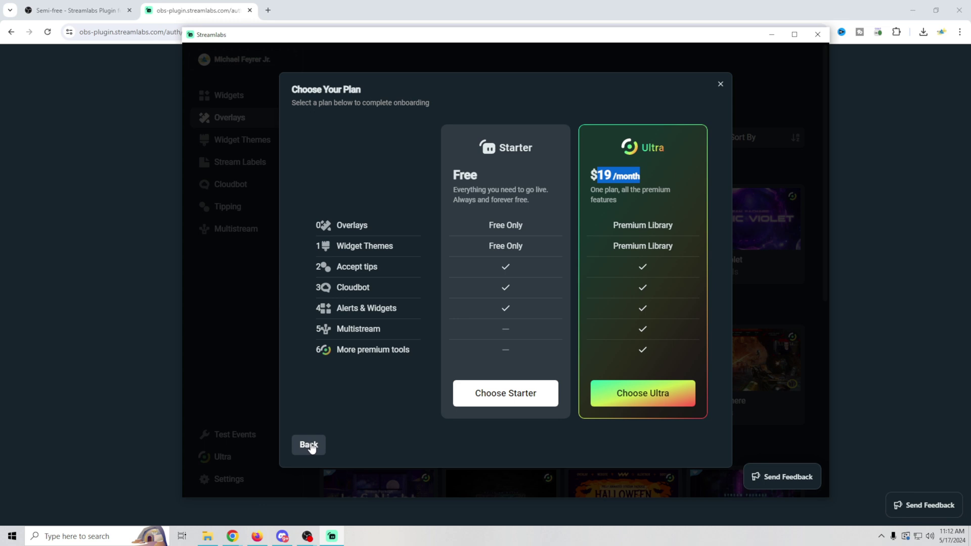
left_click(721, 85)
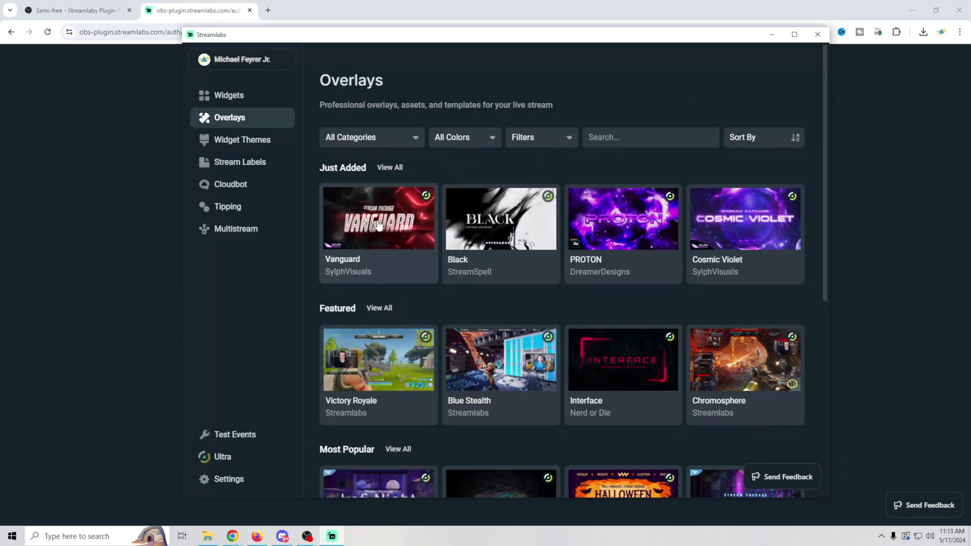
- Show the Streamlabs Widgets catalogue with Event List, Alert Box and Chat Box
scroll(412, 227, "down", 1)
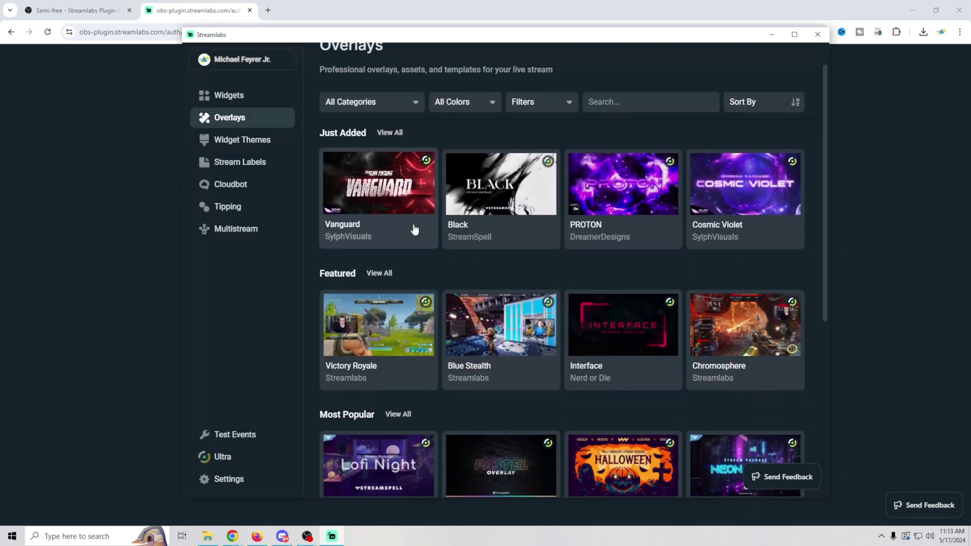
scroll(413, 229, "up", 1)
left_click(243, 100)
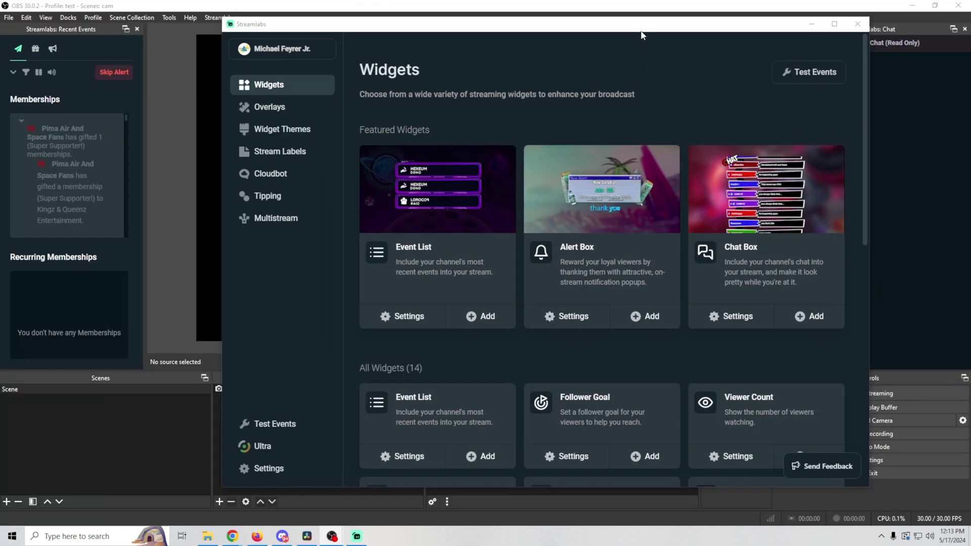
- Close the Streamlabs Recent Events and Chat docks in the main OBS window
left_click(268, 30)
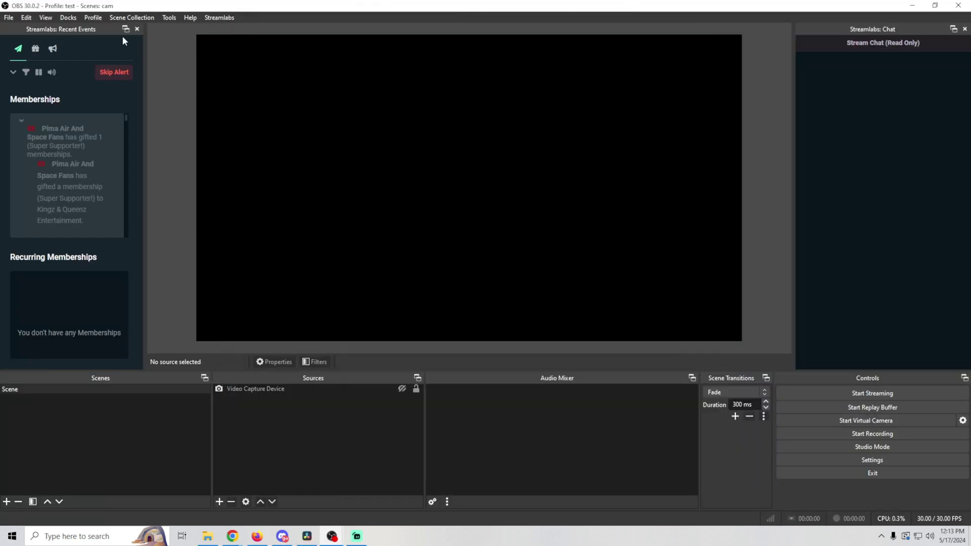
left_click(138, 29)
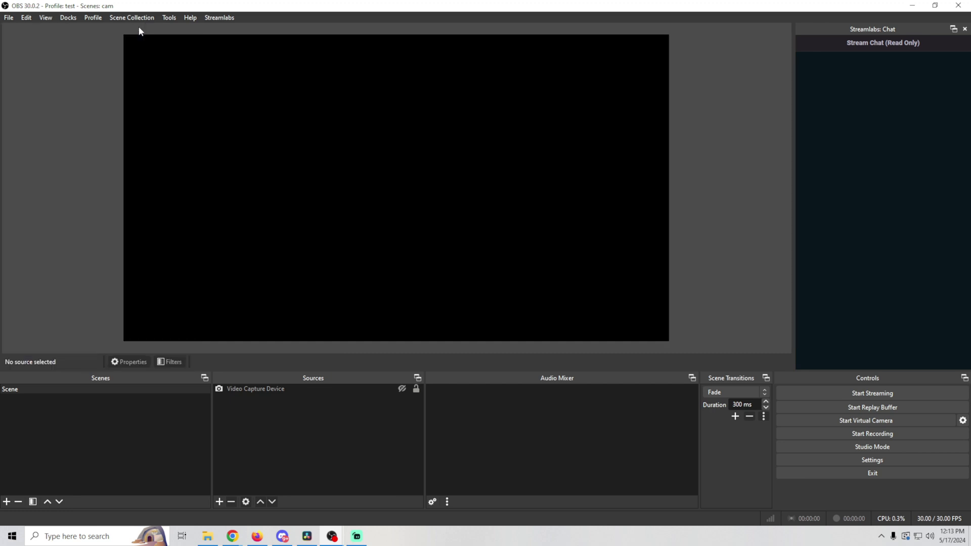
left_click(964, 30)
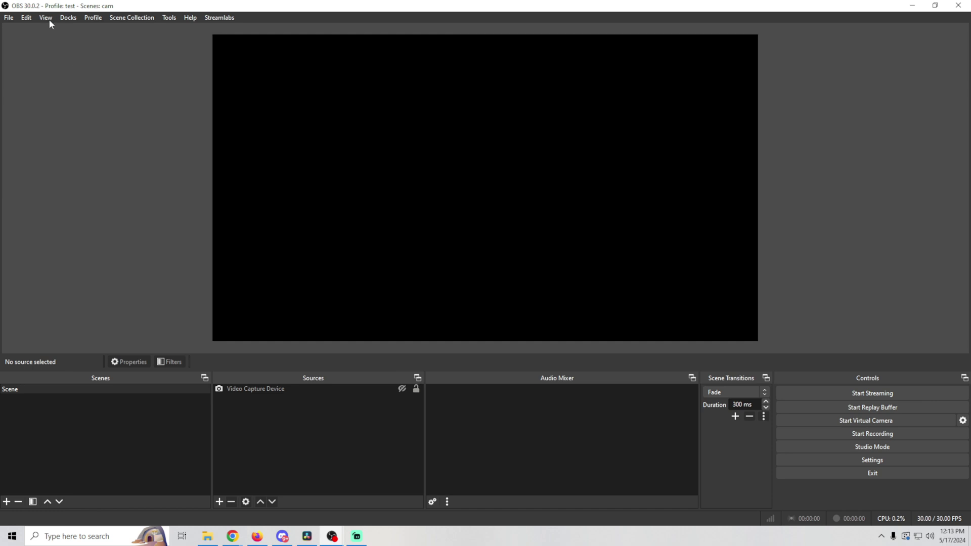
- Re-show both Streamlabs docks from the Docks menu, then close Chat and Recent Events again
left_click(68, 18)
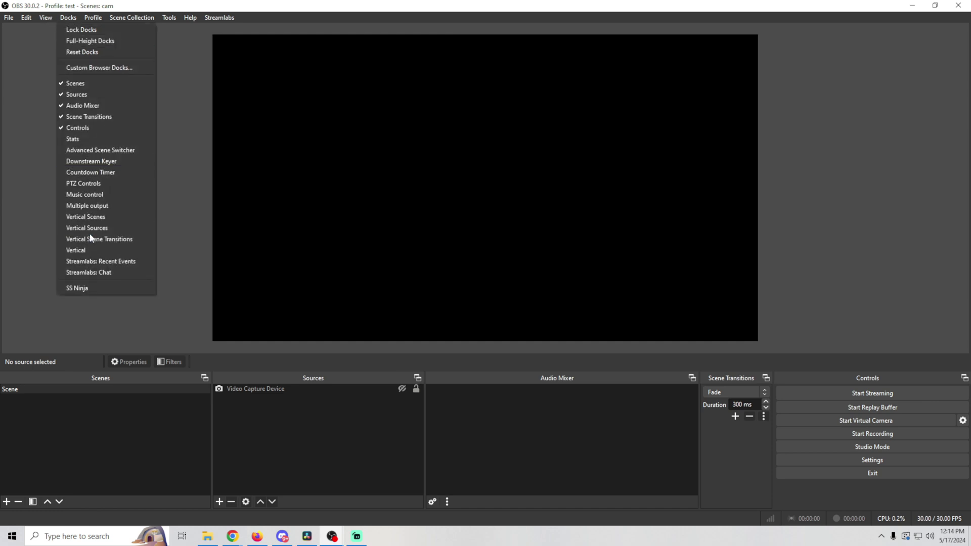
left_click(89, 261)
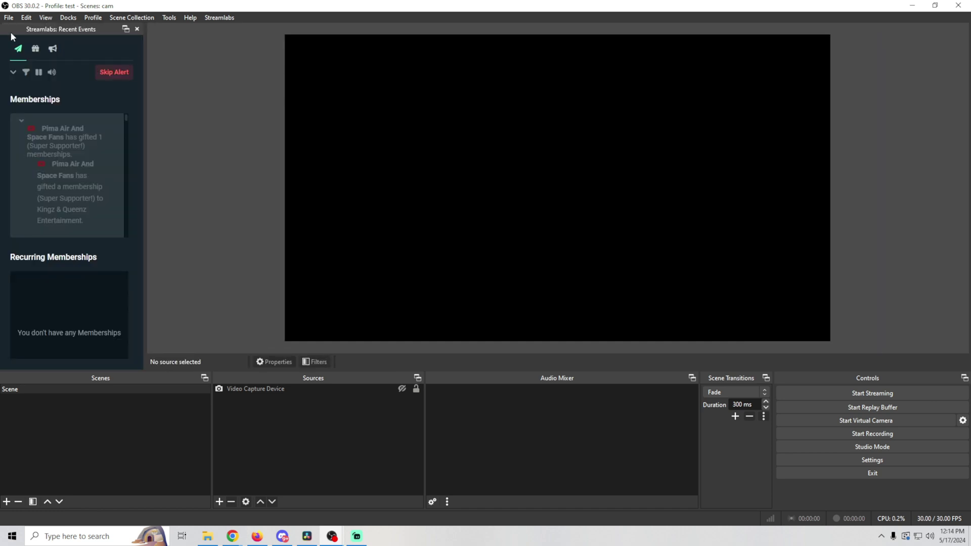
left_click(69, 18)
left_click(85, 272)
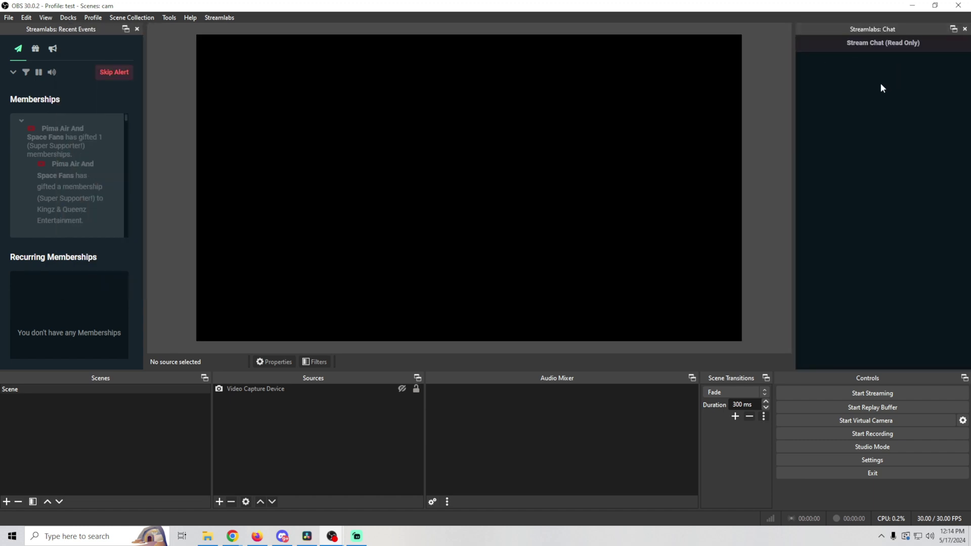
left_click(965, 29)
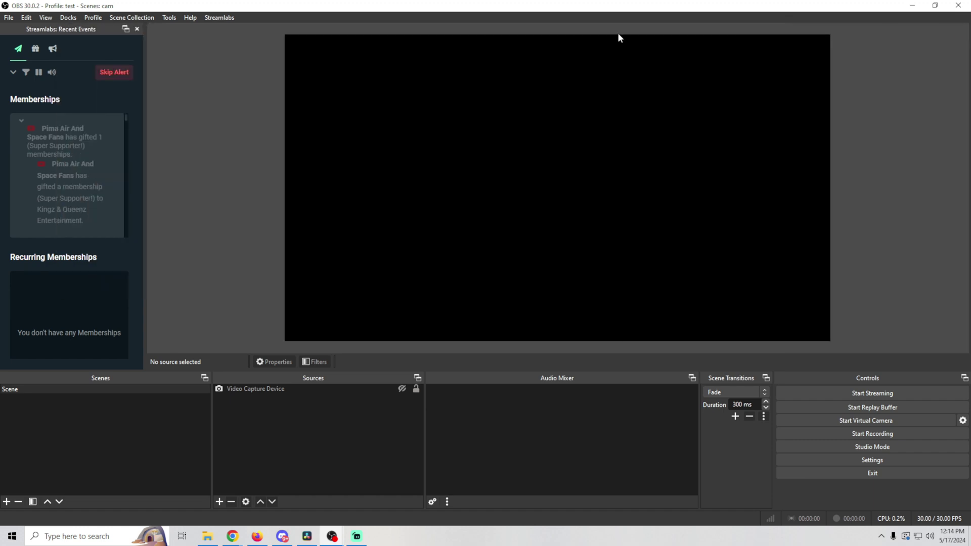
left_click(137, 29)
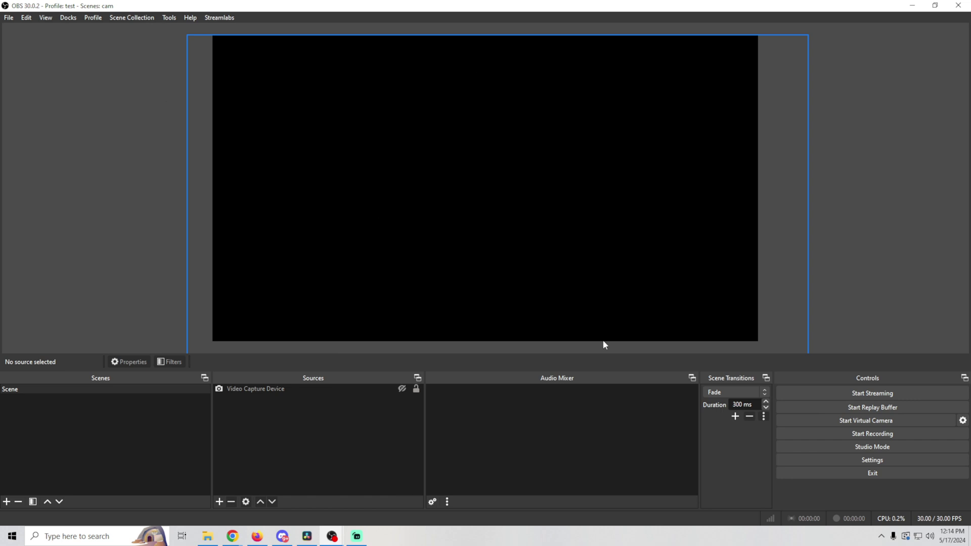
- Add the Alert Box widget to the current scene from the Streamlabs widgets window
left_click(218, 17)
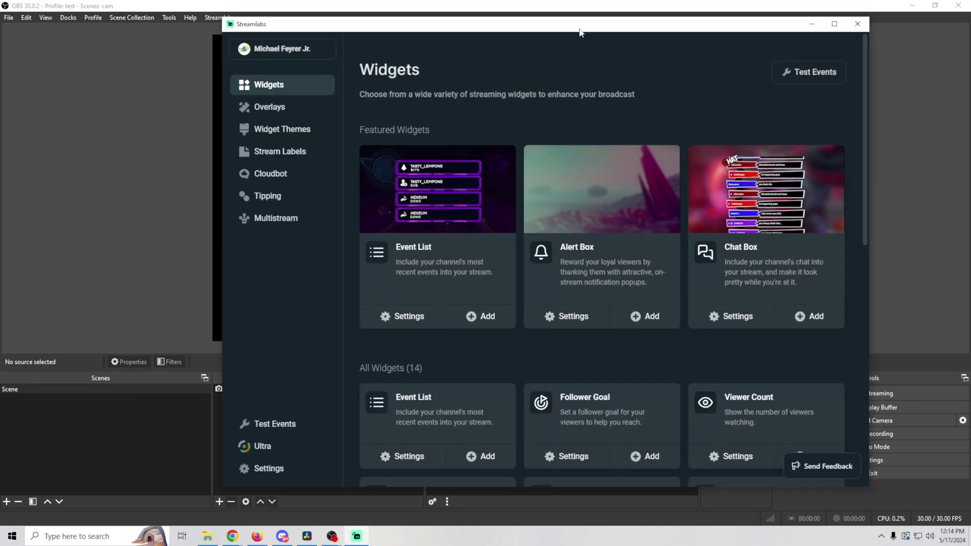
left_click_drag(579, 32, 597, 14)
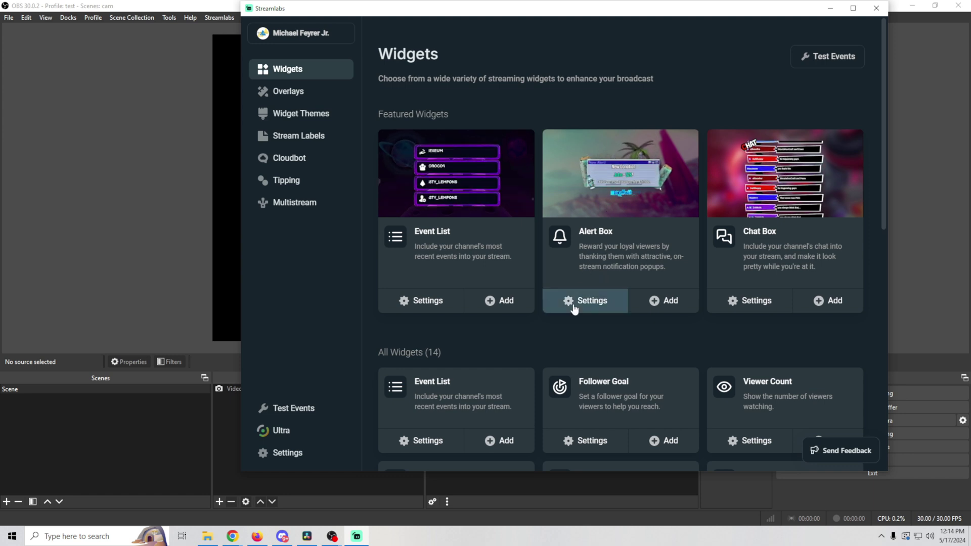
left_click(661, 305)
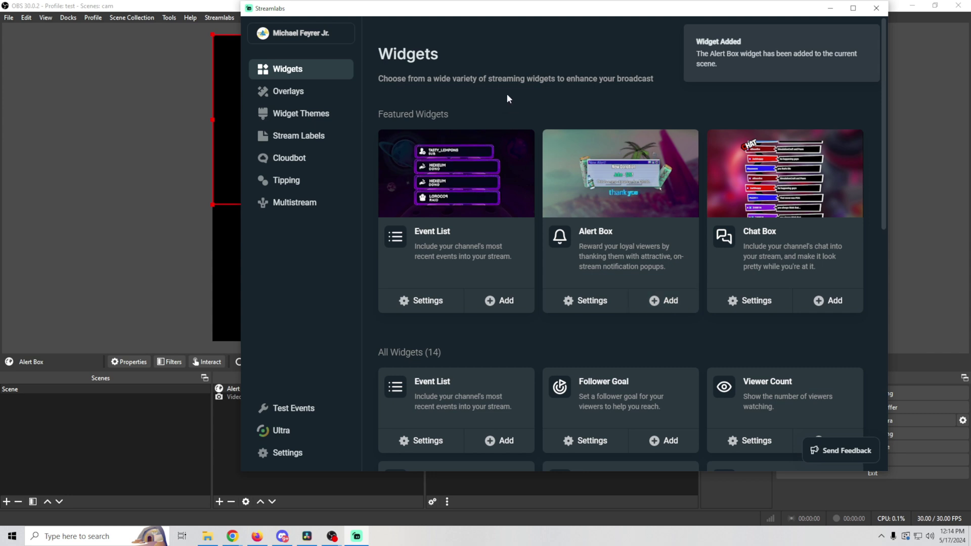
- Check the new Alert Box source in the OBS preview, then move the widgets window back
left_click_drag(508, 8, 860, 27)
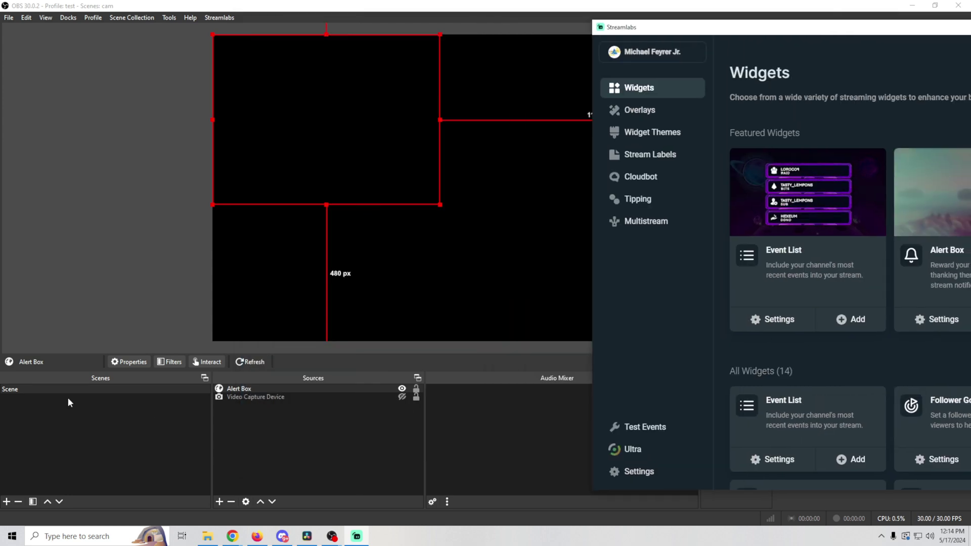
left_click(328, 135)
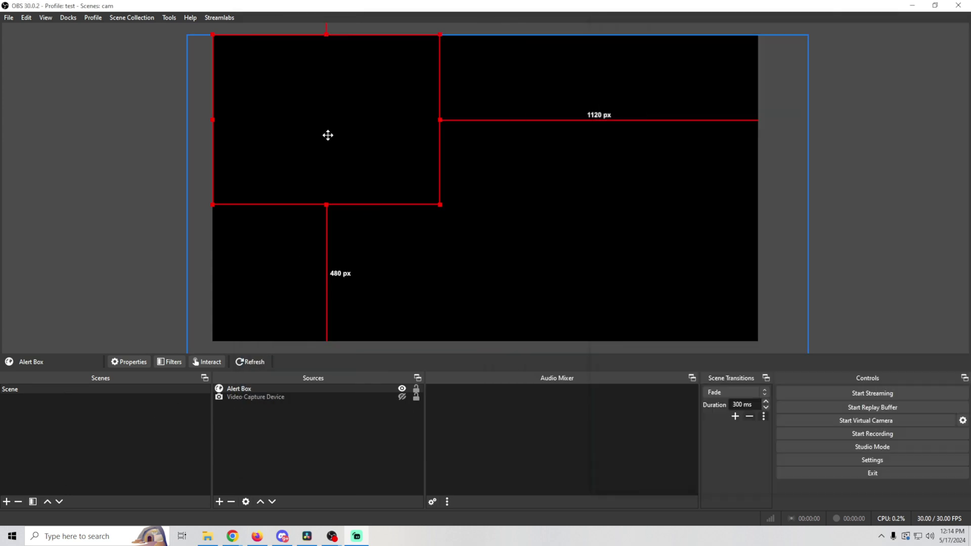
mouse_move(328, 135)
left_mouse_down()
mouse_move(518, 128)
mouse_move(342, 167)
mouse_move(328, 135)
left_mouse_up()
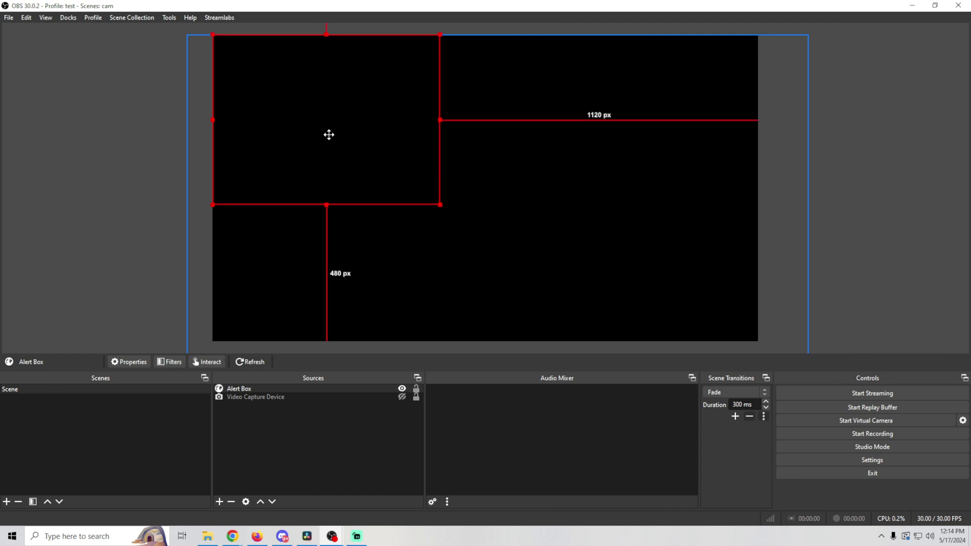
left_click(357, 536)
left_click_drag(789, 23, 568, 28)
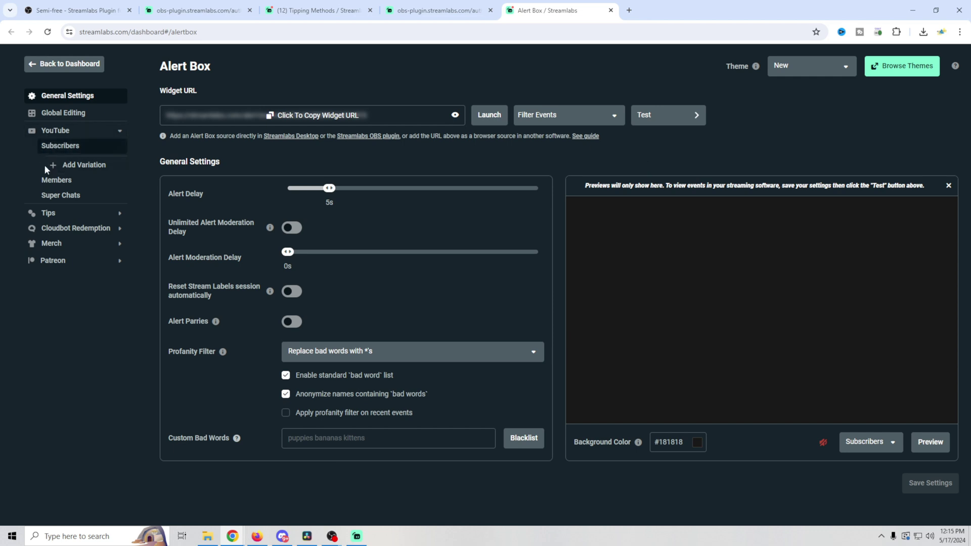
- Show the Tips alert settings with the {name} donated {amount}! message template
left_click(48, 213)
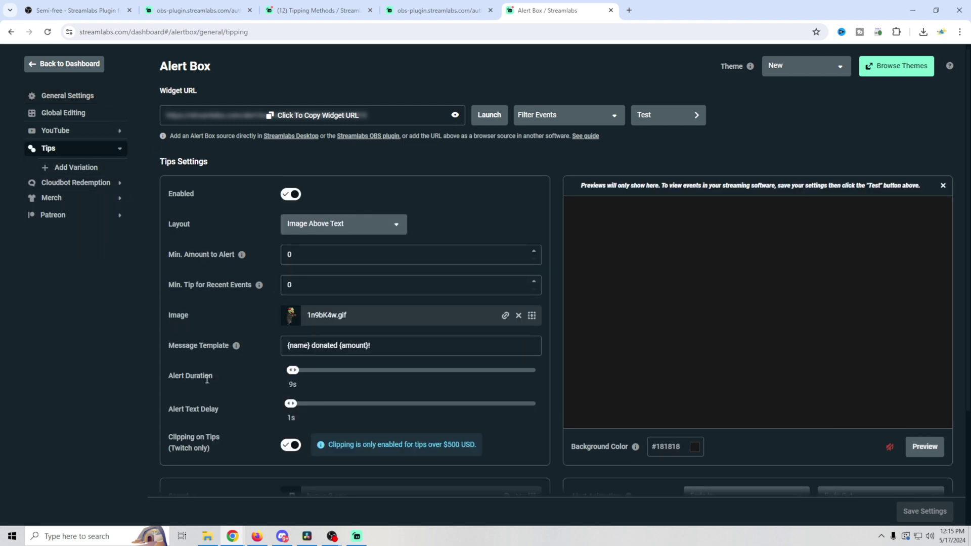
- Open YouTube > Super Chats in the Alert Box settings and scroll through its options
left_click(76, 130)
left_click(78, 197)
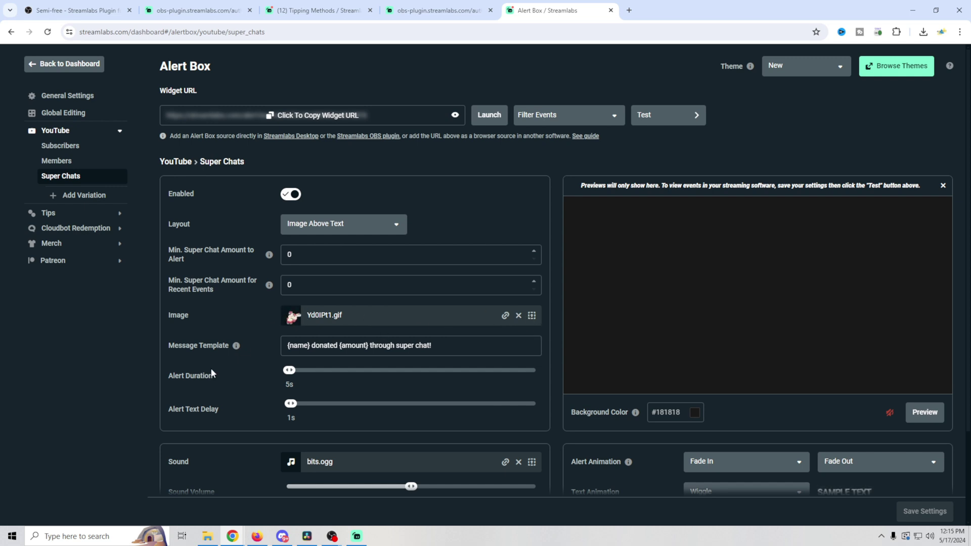
scroll(211, 368, "down", 1)
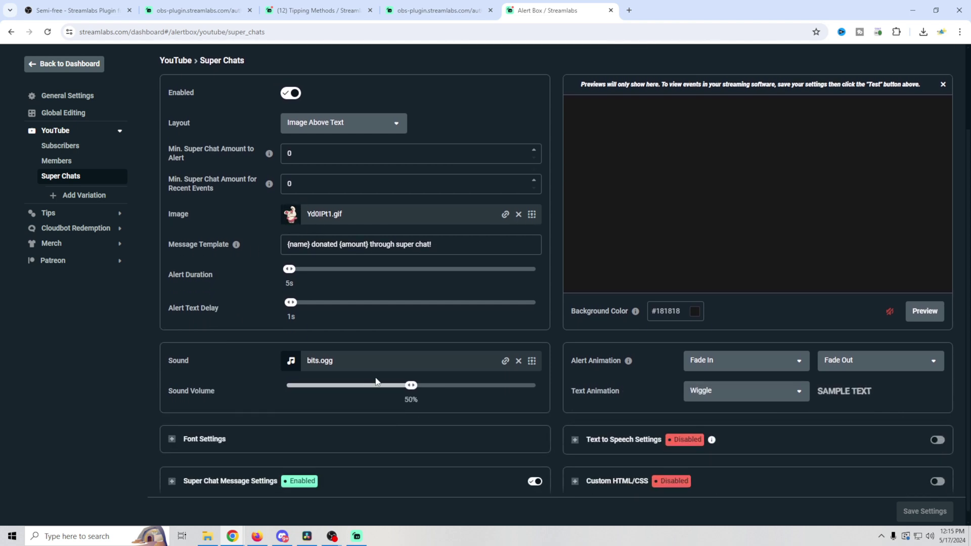
scroll(228, 384, "down", 1)
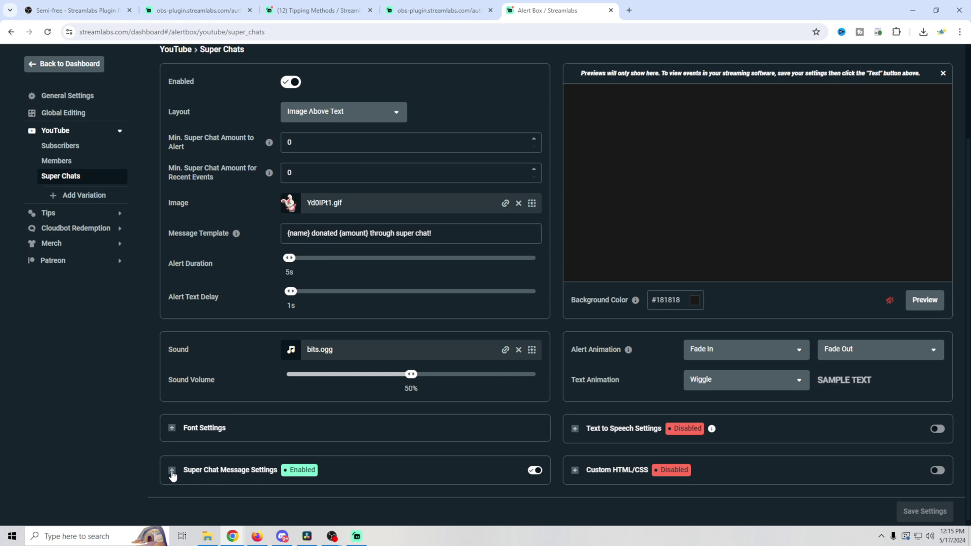
scroll(235, 451, "down", 3)
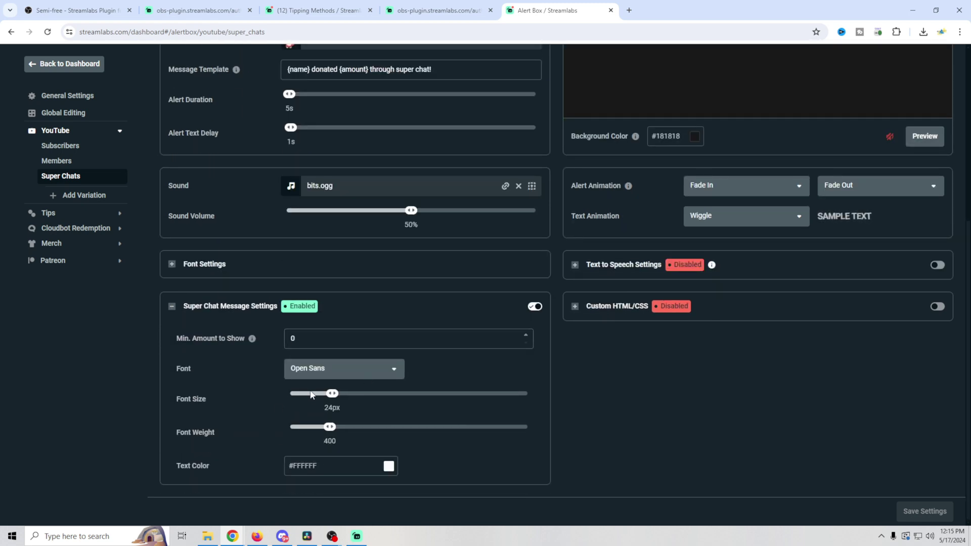
- Collapse the Super Chat Message Settings section and scroll back over the page
left_click(222, 307)
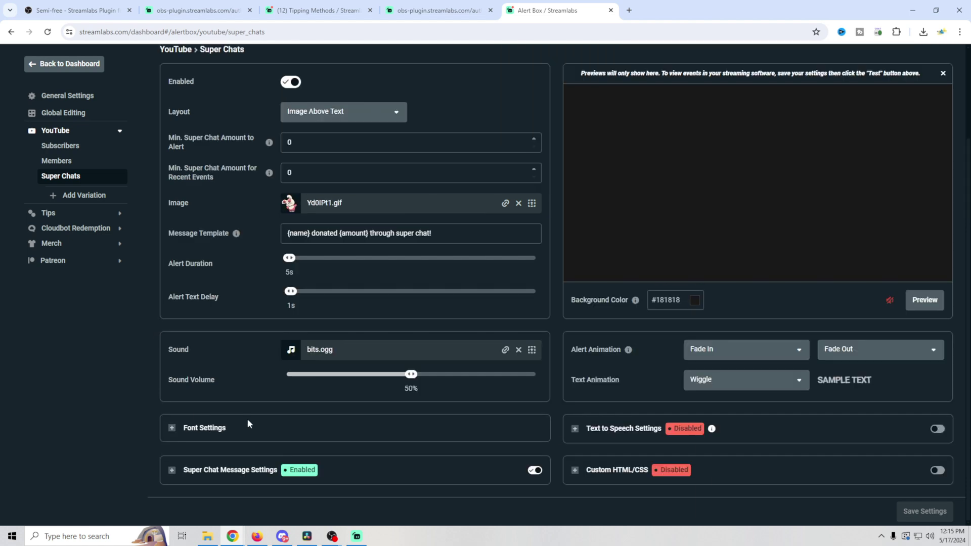
scroll(672, 234, "up", 2)
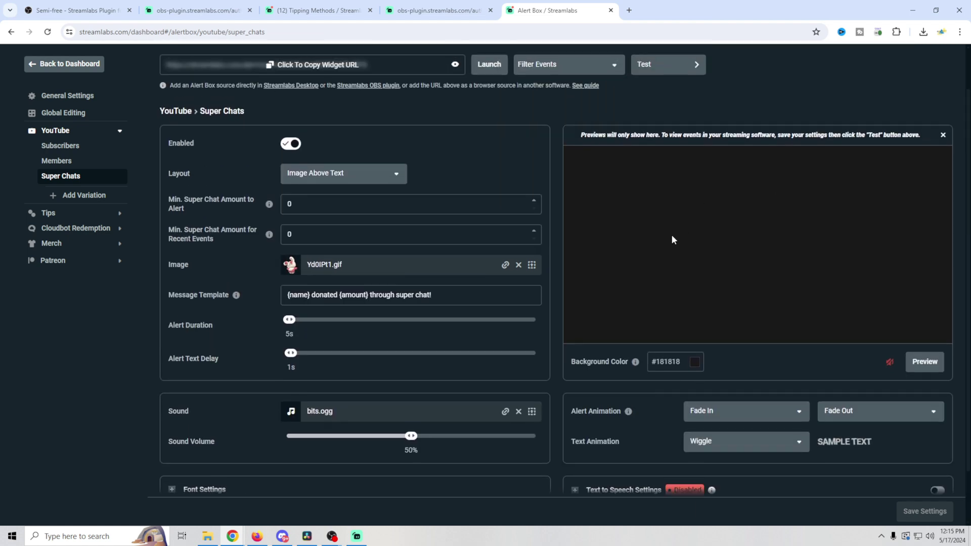
scroll(672, 234, "down", 1)
scroll(672, 240, "up", 1)
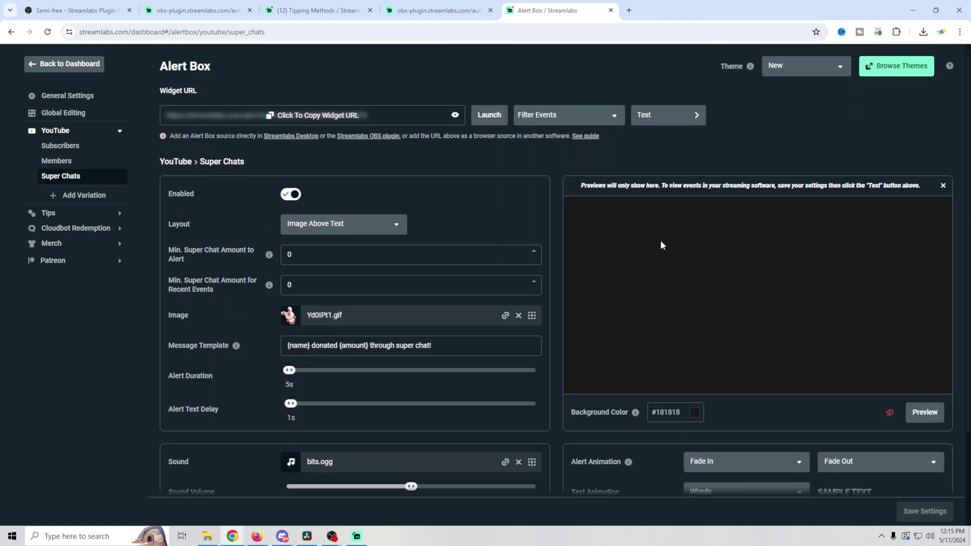
scroll(795, 377, "down", 1)
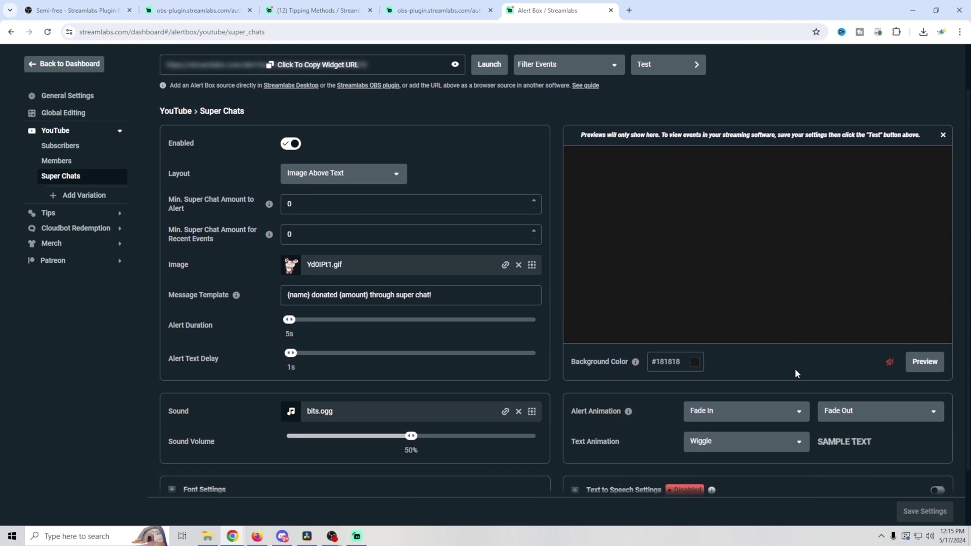
- Preview the Super Chat alert on the Streamlabs settings page
left_click(924, 362)
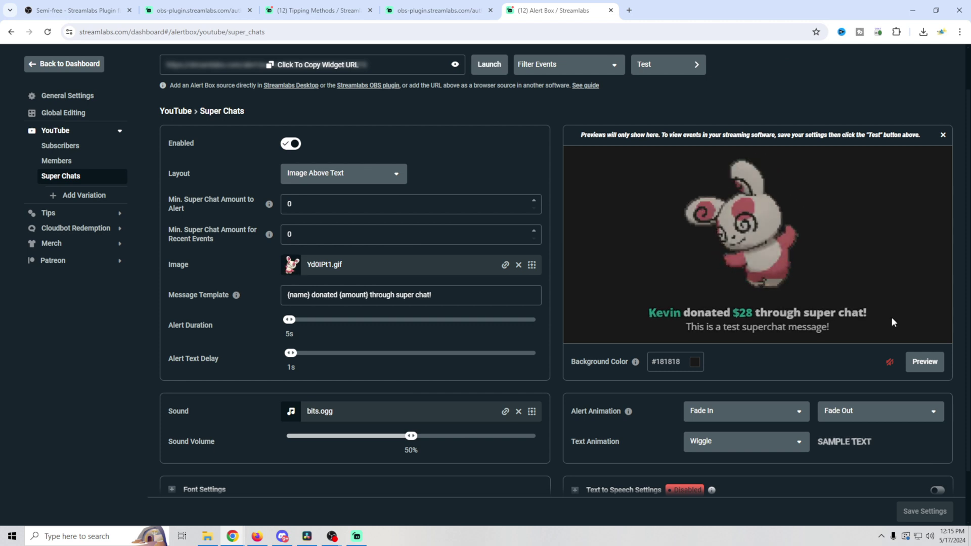
scroll(767, 332, "up", 1)
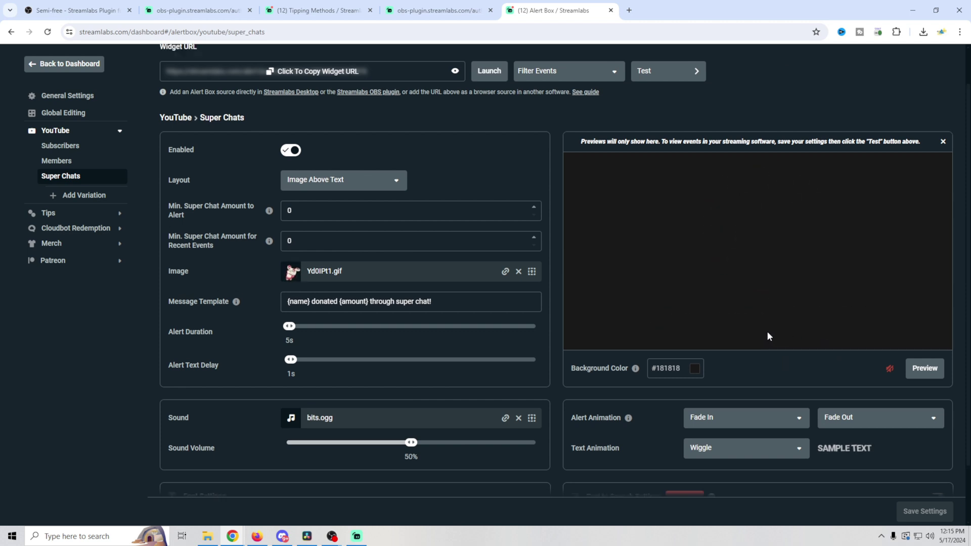
scroll(766, 331, "down", 1)
scroll(767, 332, "up", 1)
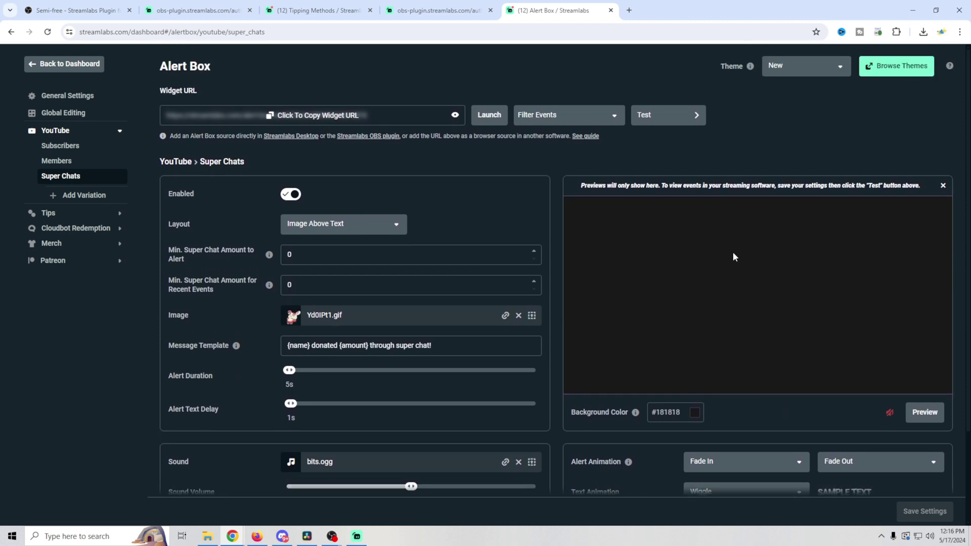
- Send a test YouTube Super Chat alert and watch the bunny GIF play in OBS
left_click(651, 120)
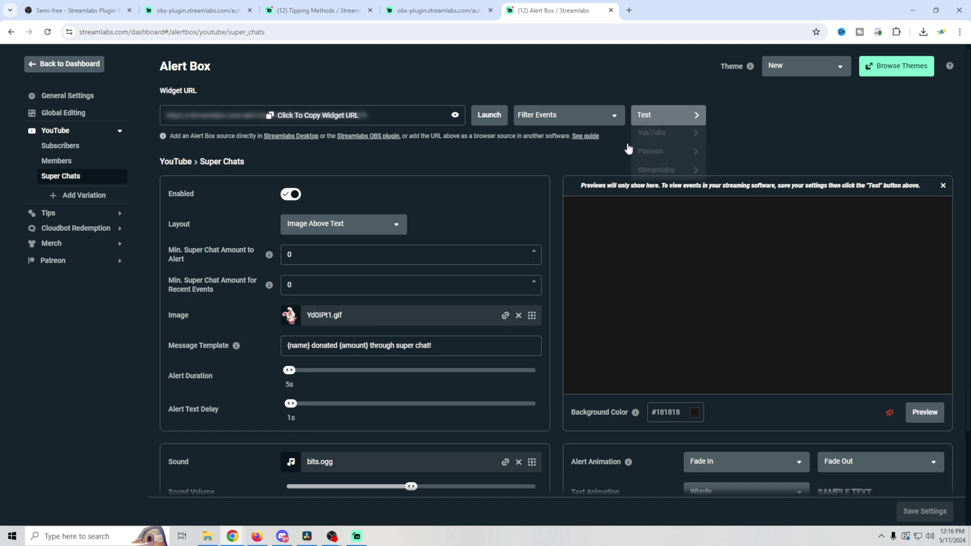
mouse_move(660, 145)
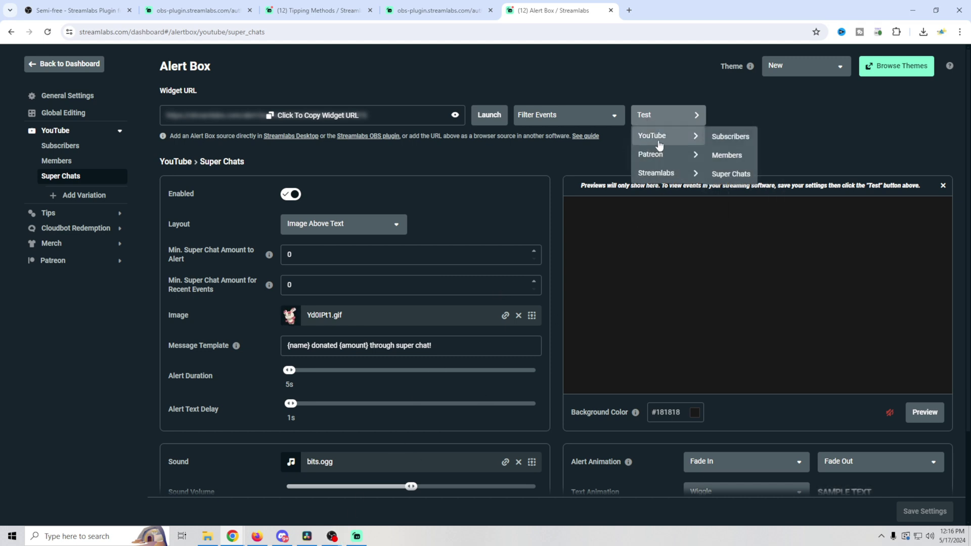
left_click(734, 175)
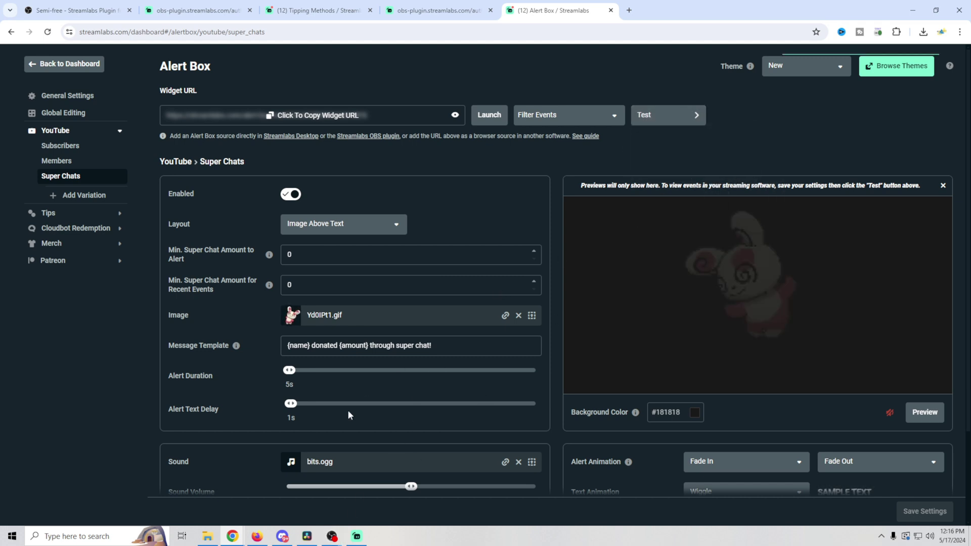
mouse_move(330, 537)
left_click(364, 485)
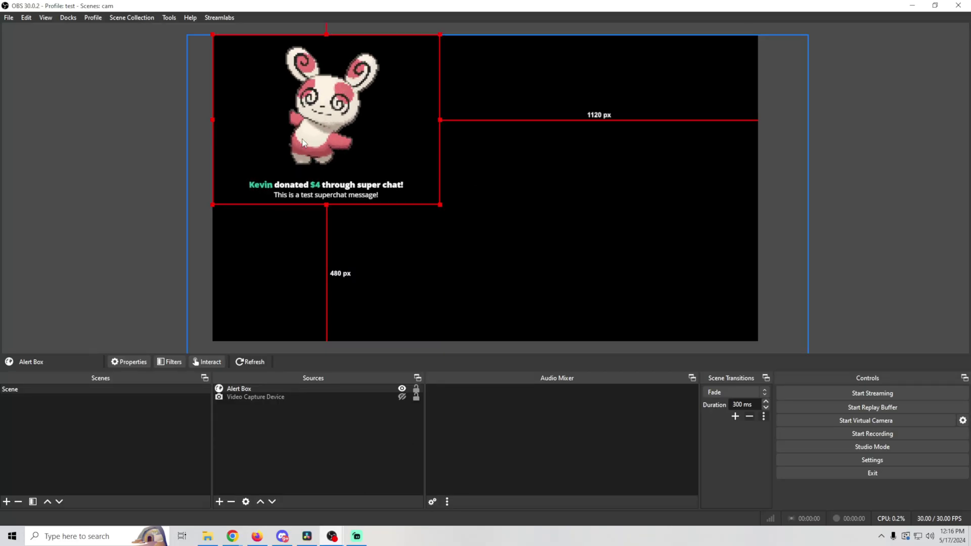
left_click(357, 536)
left_click_drag(533, 26, 612, 21)
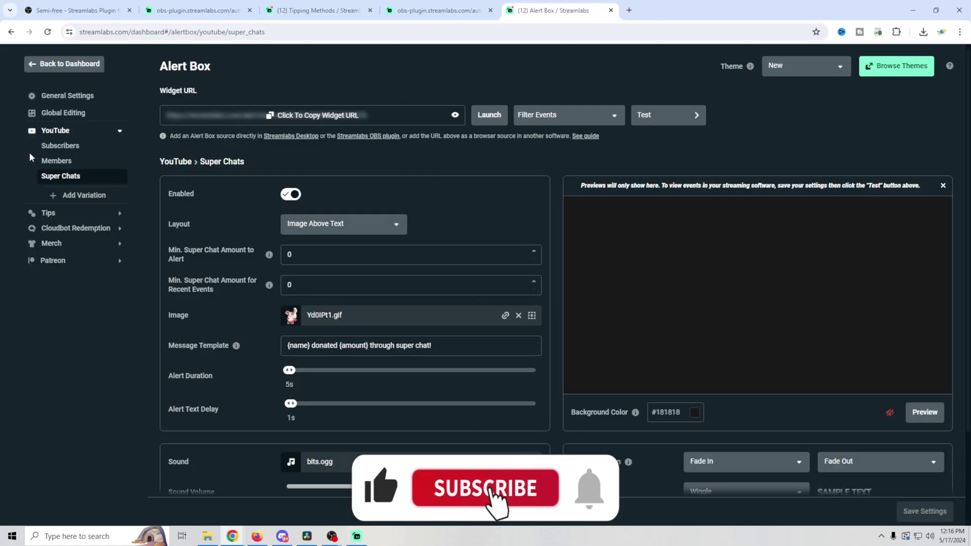
- Review the YouTube Members and Subscribers alert settings in Streamlabs
left_click(56, 161)
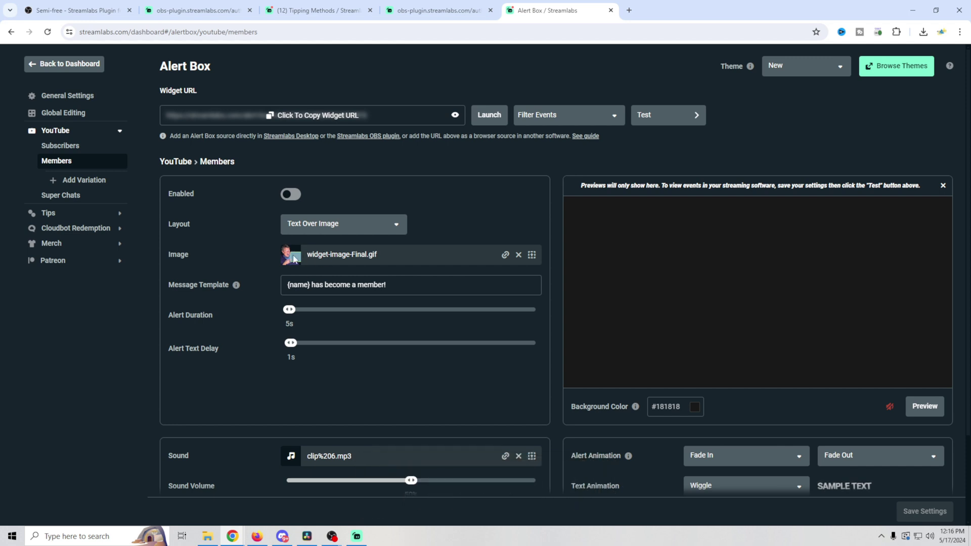
scroll(137, 386, "down", 2)
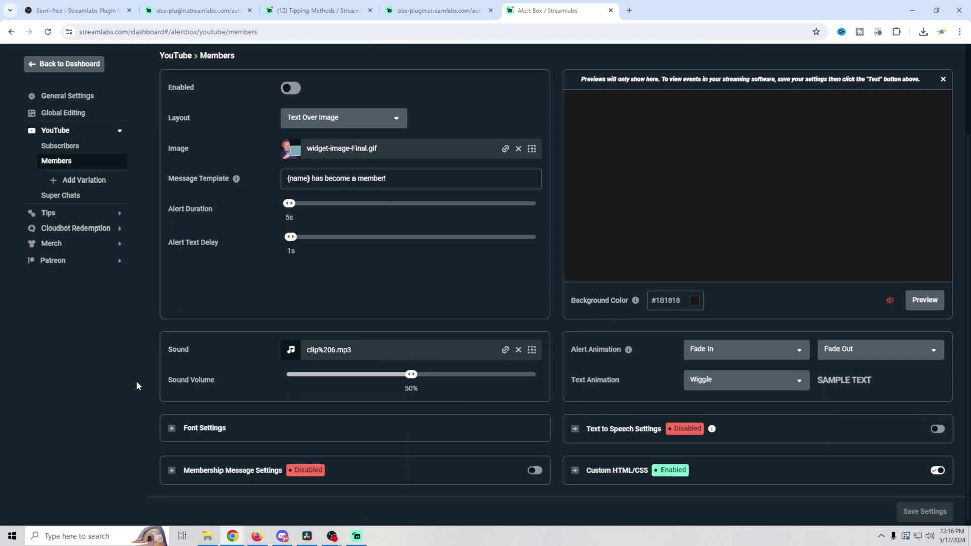
scroll(136, 381, "up", 1)
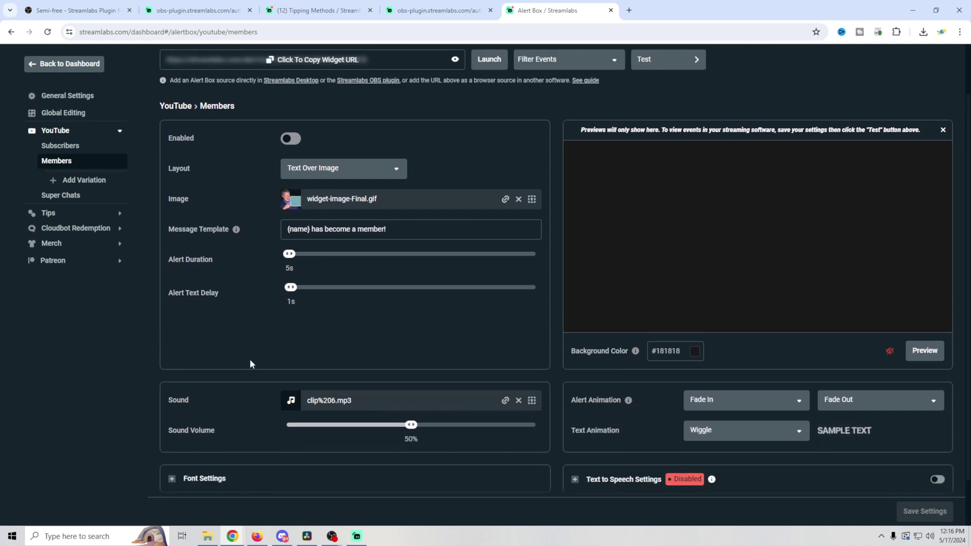
scroll(250, 360, "up", 1)
left_click(65, 148)
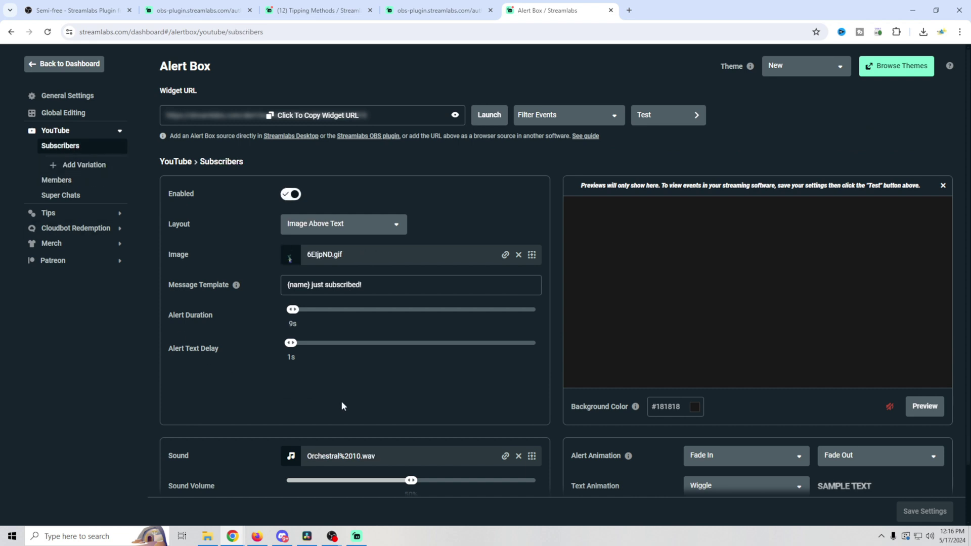
- Preview the Tips donation alert, then return to the OBS 'Profile: test' window
left_click(56, 213)
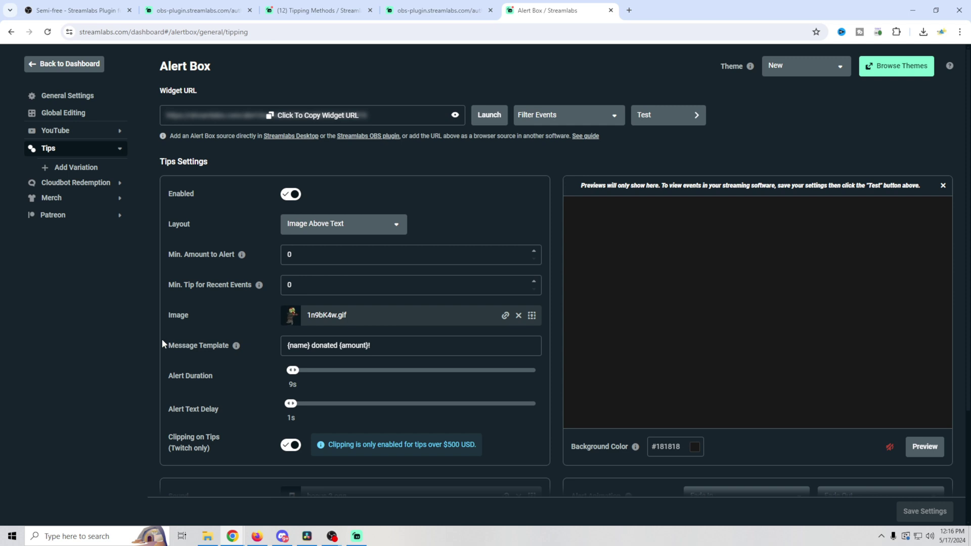
scroll(228, 313, "down", 1)
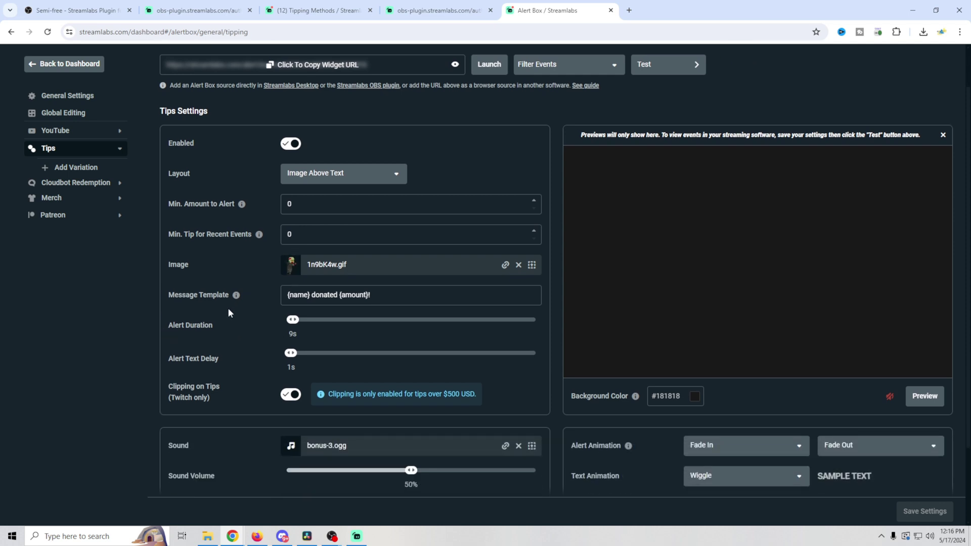
left_click(918, 399)
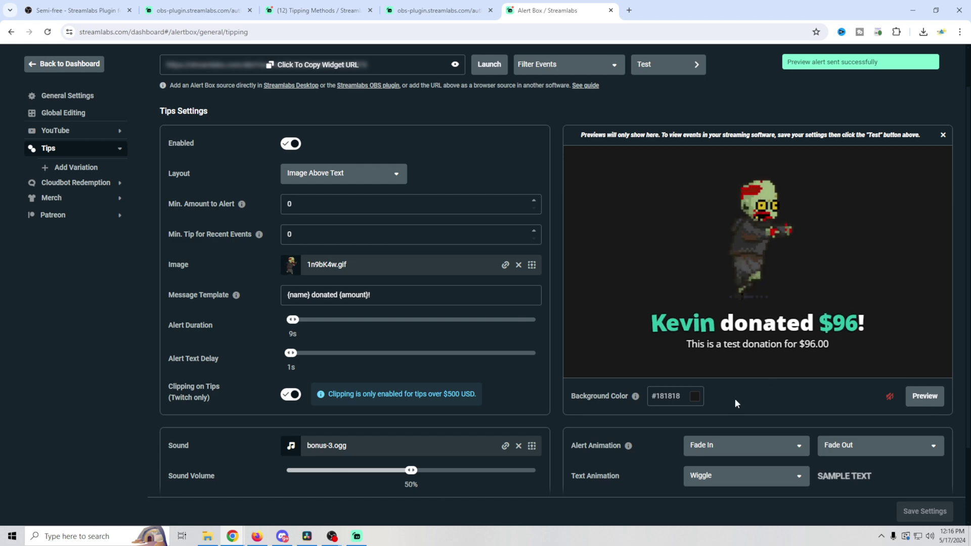
mouse_move(331, 535)
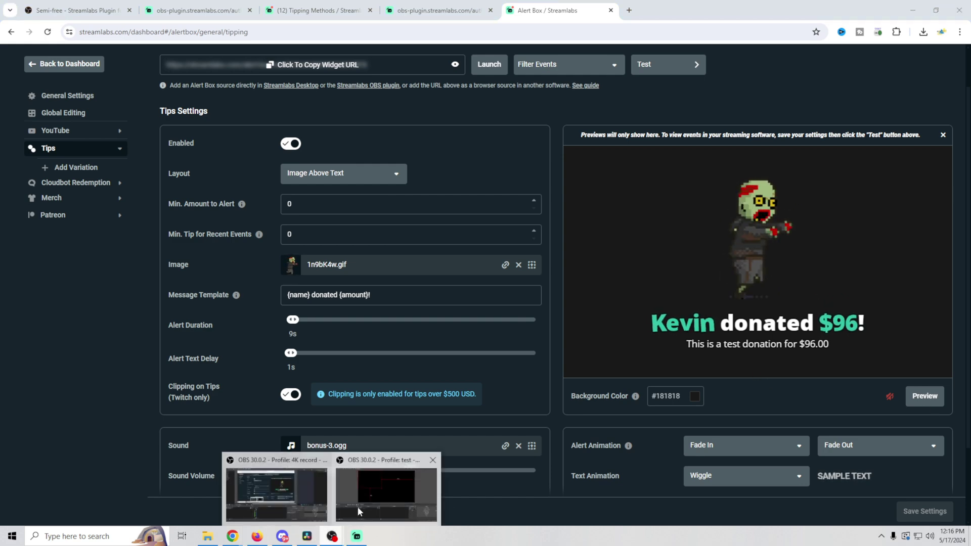
left_click(358, 507)
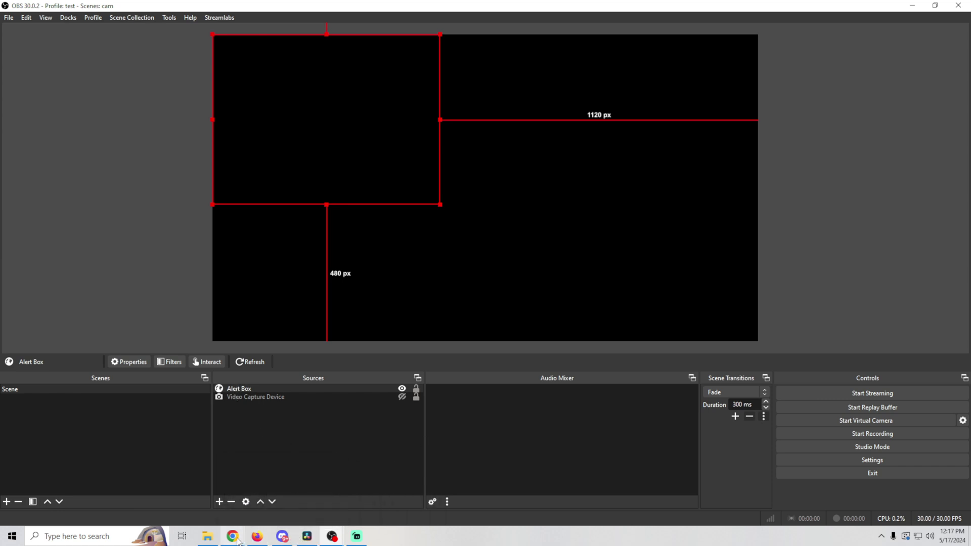
- Bring the Streamlabs Alert Box page and the widgets window back to the front
mouse_move(237, 539)
left_click(296, 502)
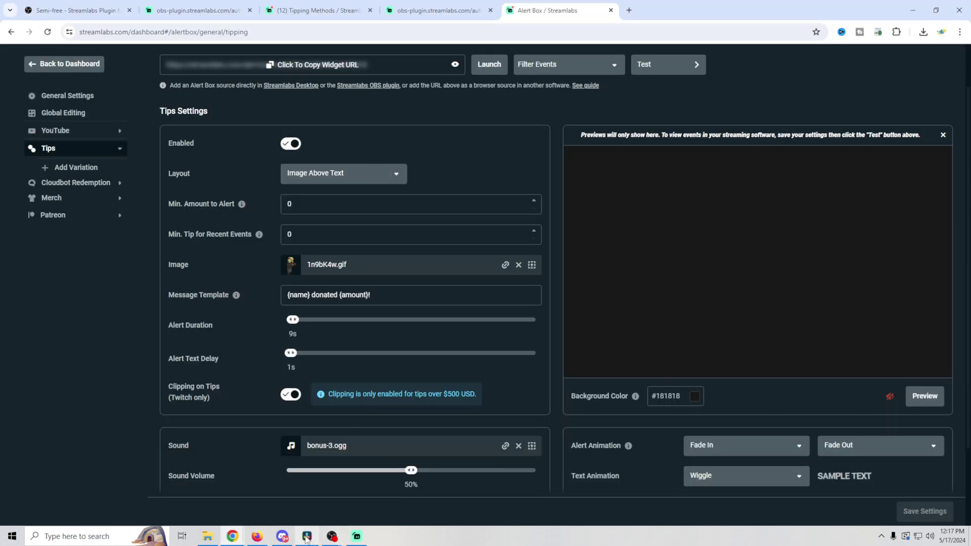
mouse_move(331, 539)
left_click(382, 493)
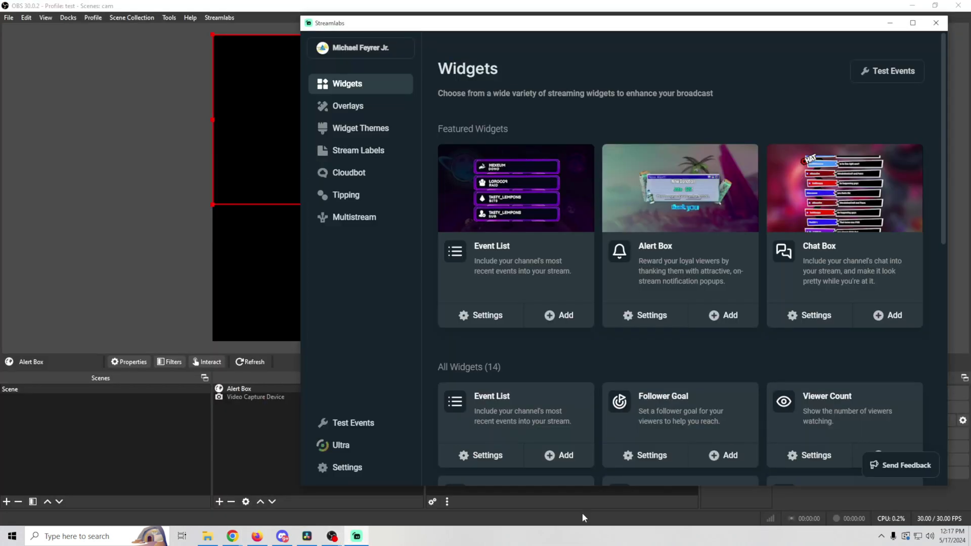
- Fire a Streamlabs Tip test event and watch the zombie $81 alert in OBS
left_click(354, 423)
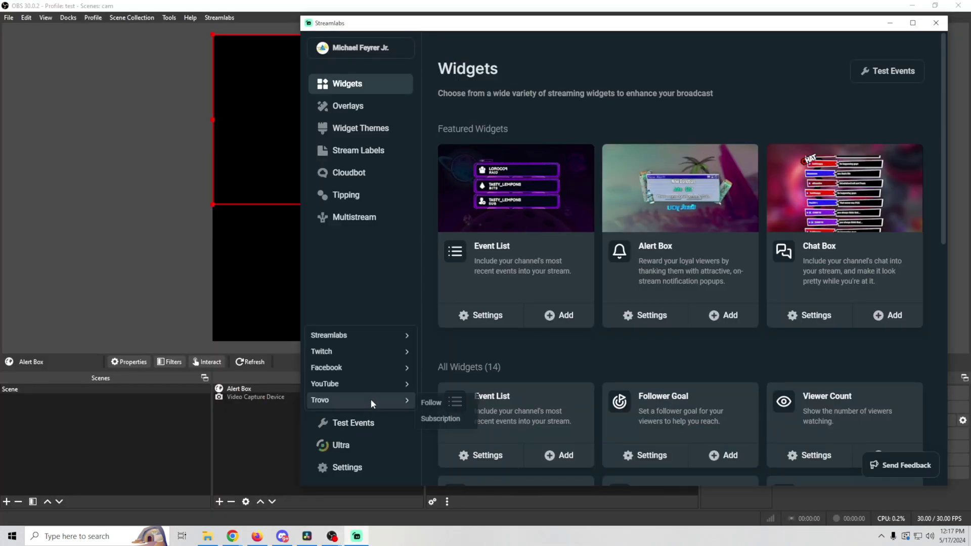
mouse_move(371, 390)
mouse_move(380, 338)
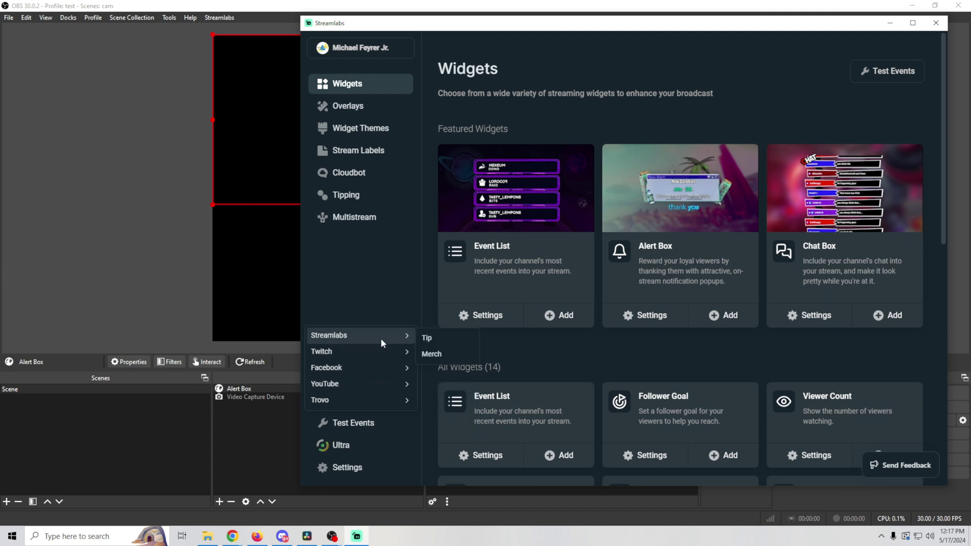
left_click(429, 339)
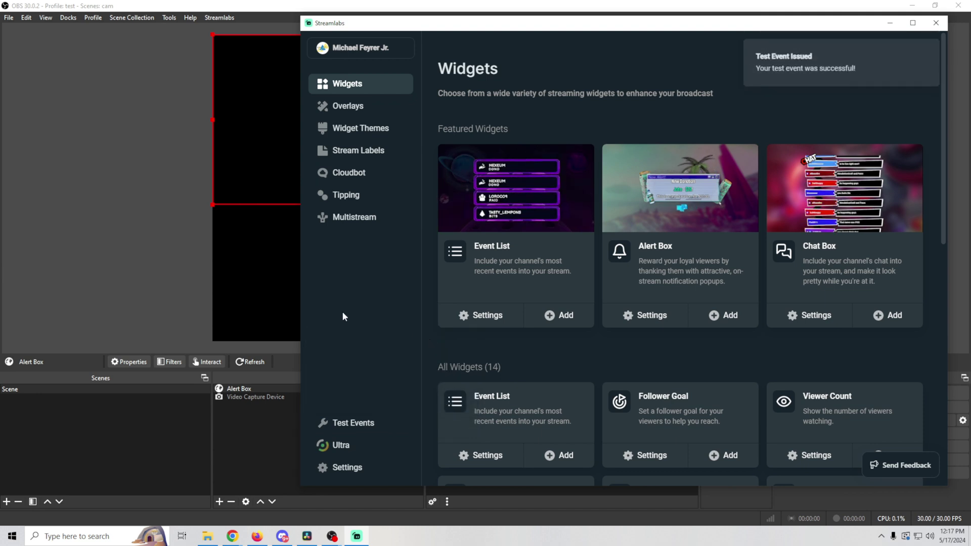
left_click(126, 251)
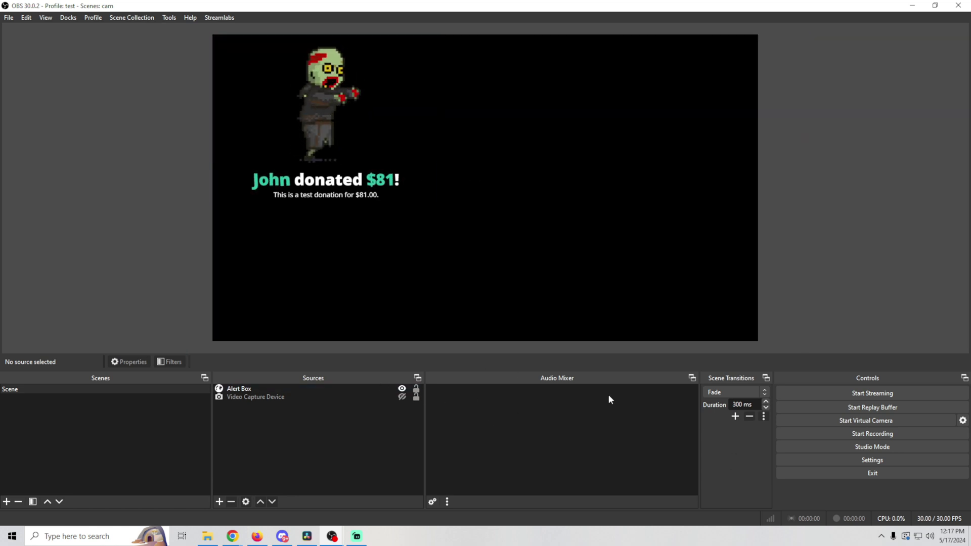
- Enable 'Control audio via OBS' on the Alert Box source, giving it a 0.0 dB mixer channel
left_click(243, 389)
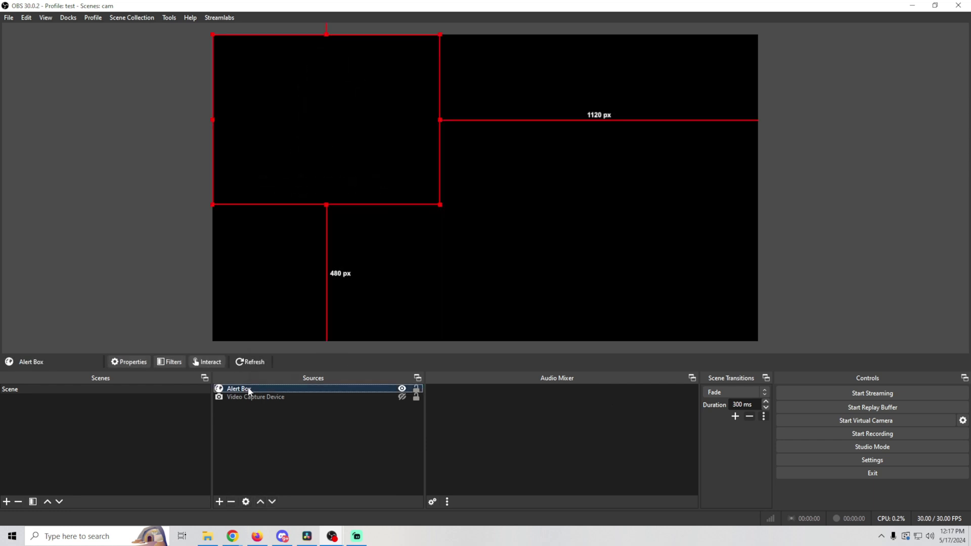
right_click(249, 389)
left_click(285, 381)
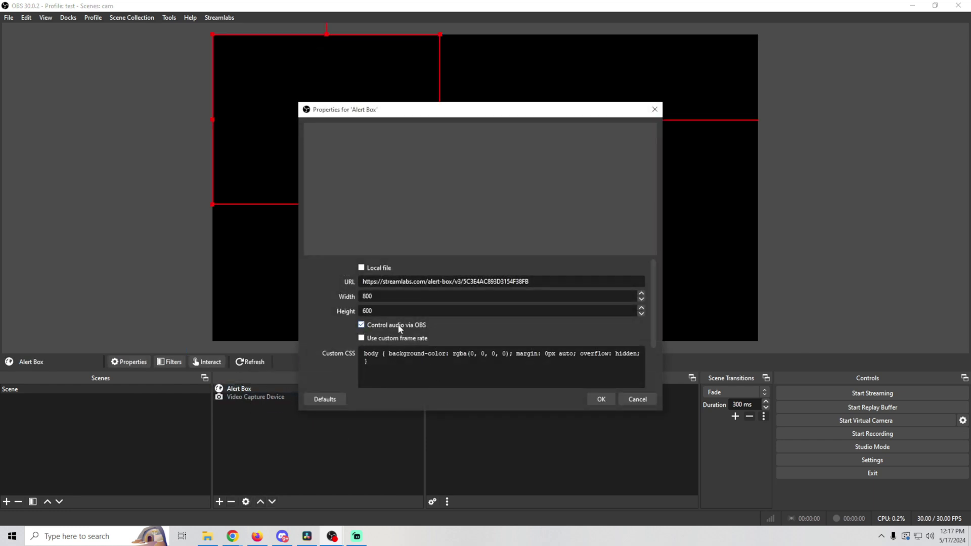
left_click(600, 400)
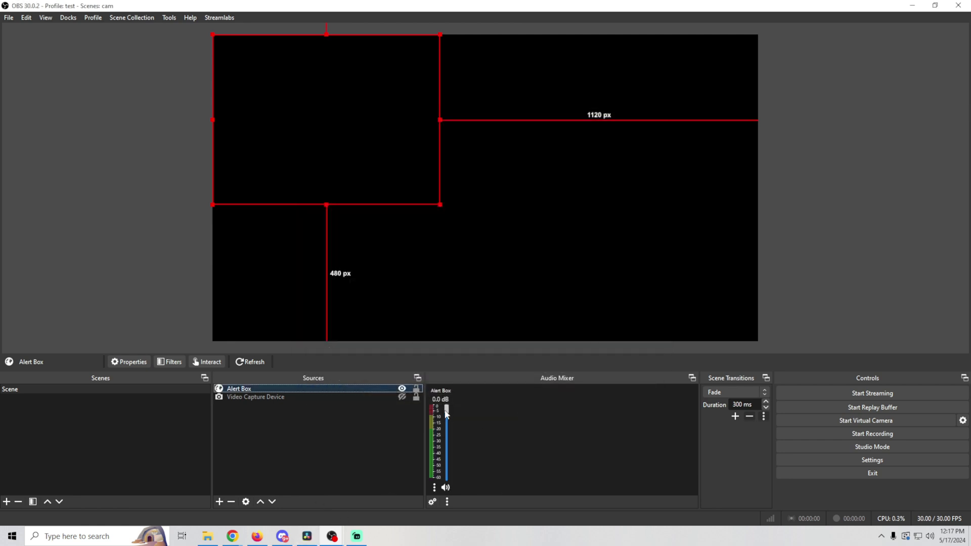
left_click(356, 539)
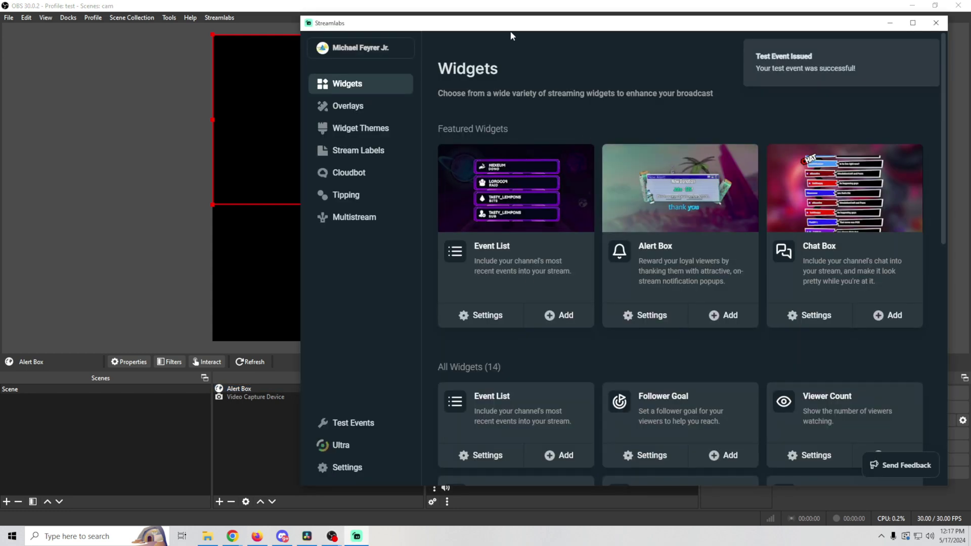
- Move the Streamlabs window to the right and send another Streamlabs Tip test event
left_click_drag(509, 26, 885, 42)
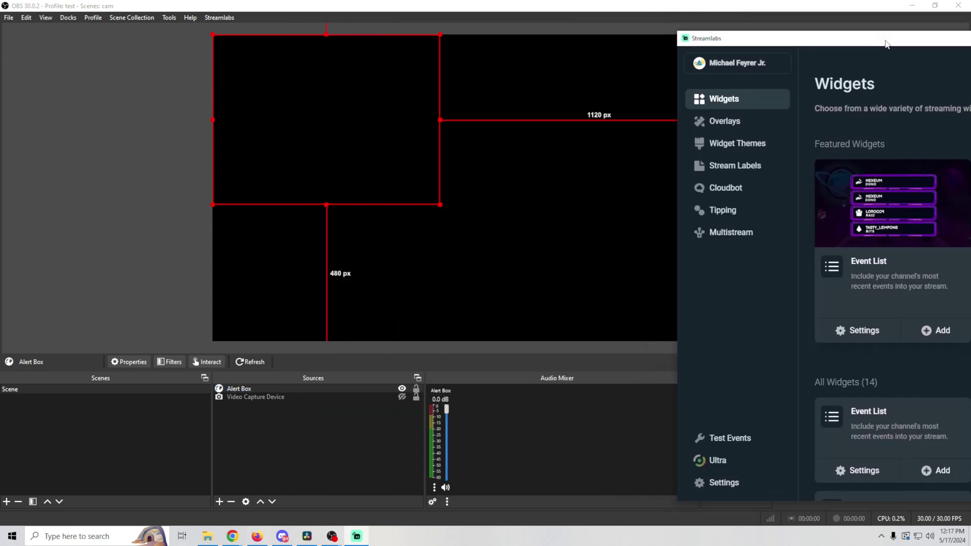
left_click(737, 438)
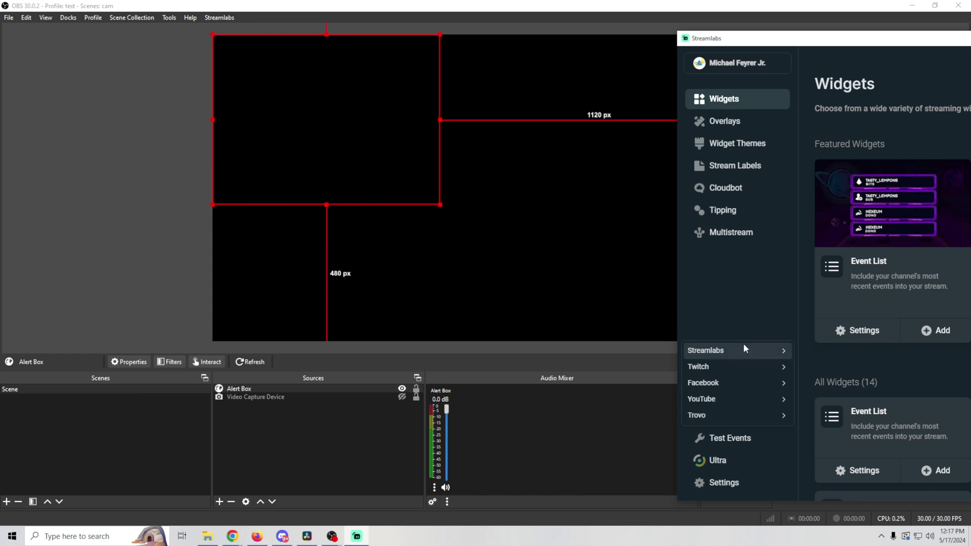
mouse_move(745, 346)
left_click(803, 353)
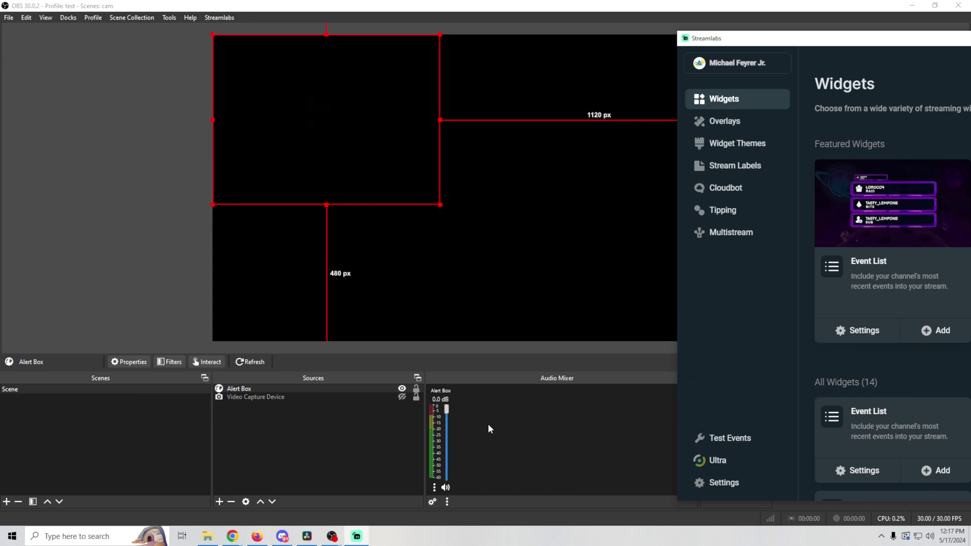
- Watch the $14 tip alert in OBS and raise the Alert Box mixer fader slightly
left_click(445, 415)
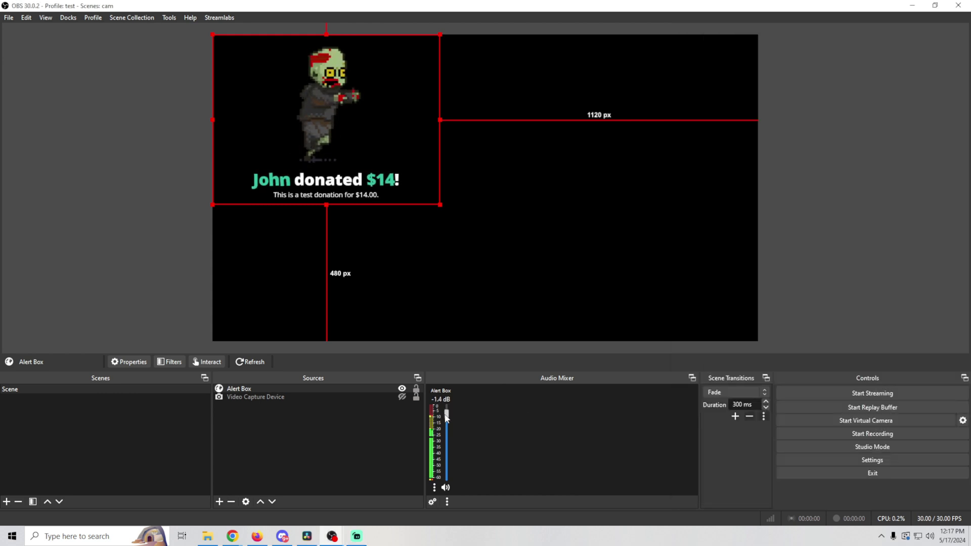
left_click_drag(447, 417, 453, 396)
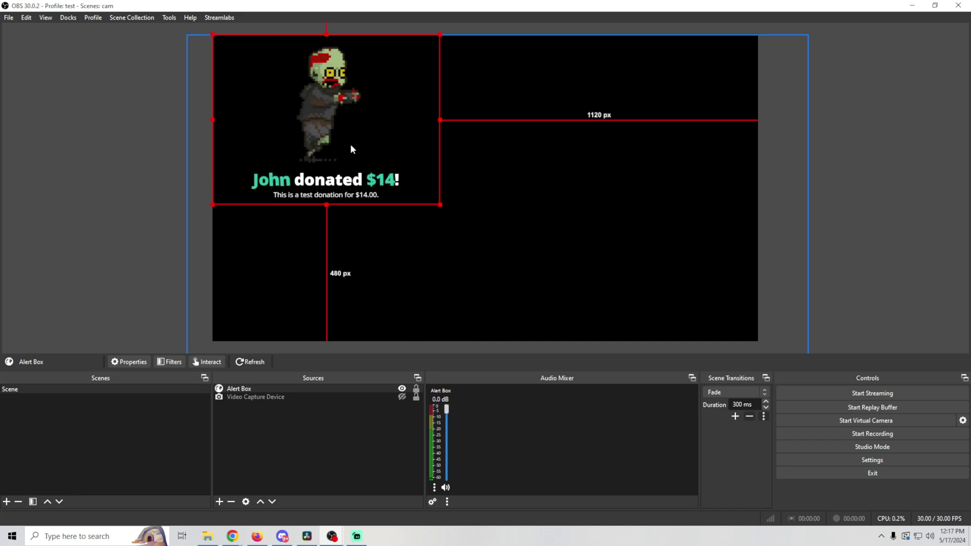
mouse_move(353, 149)
left_mouse_down()
mouse_move(378, 241)
mouse_move(342, 267)
mouse_move(358, 292)
mouse_move(791, 294)
mouse_move(444, 132)
mouse_move(340, 145)
left_mouse_up()
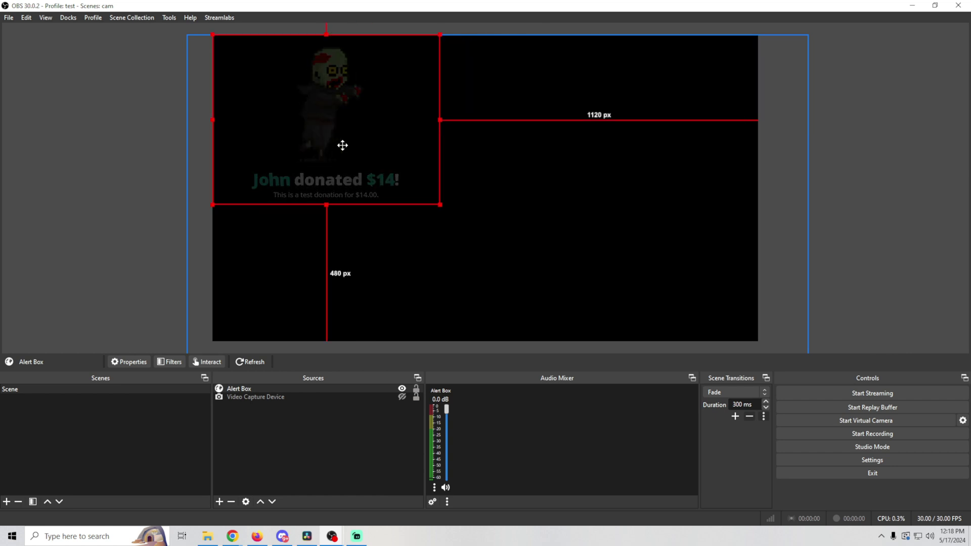
left_click(357, 537)
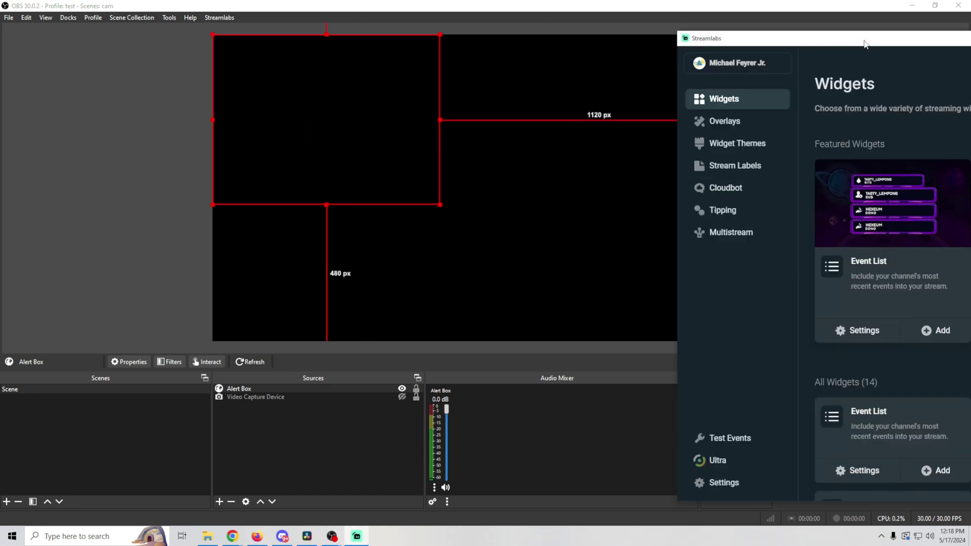
left_click_drag(862, 39, 451, 40)
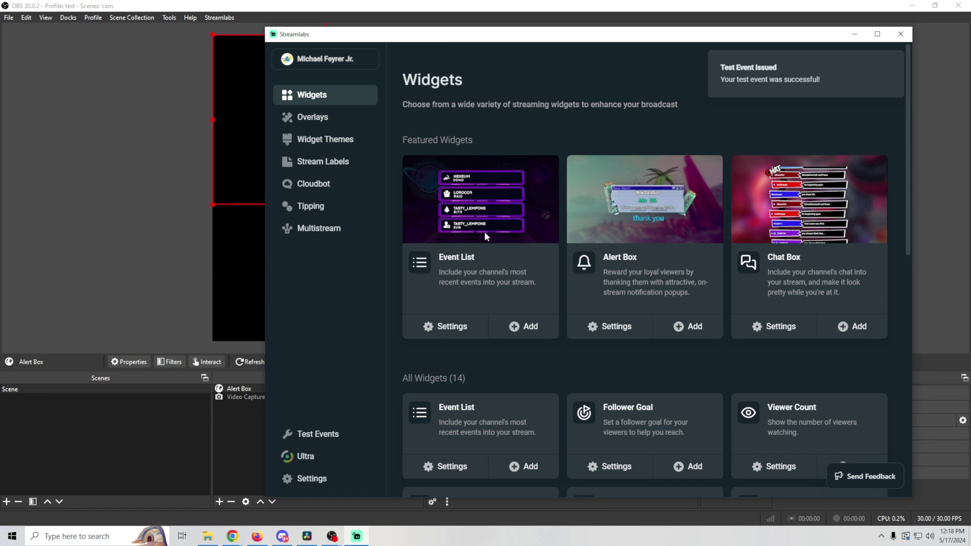
- Add the Chat Box widget and drag it into the canvas's top-right corner
left_click(852, 328)
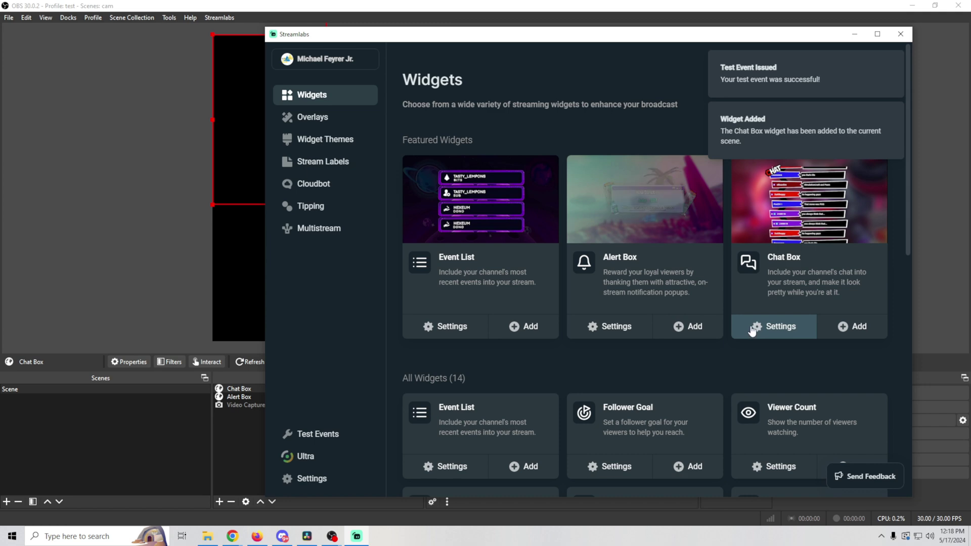
left_click_drag(579, 34, 610, 405)
left_click(298, 386)
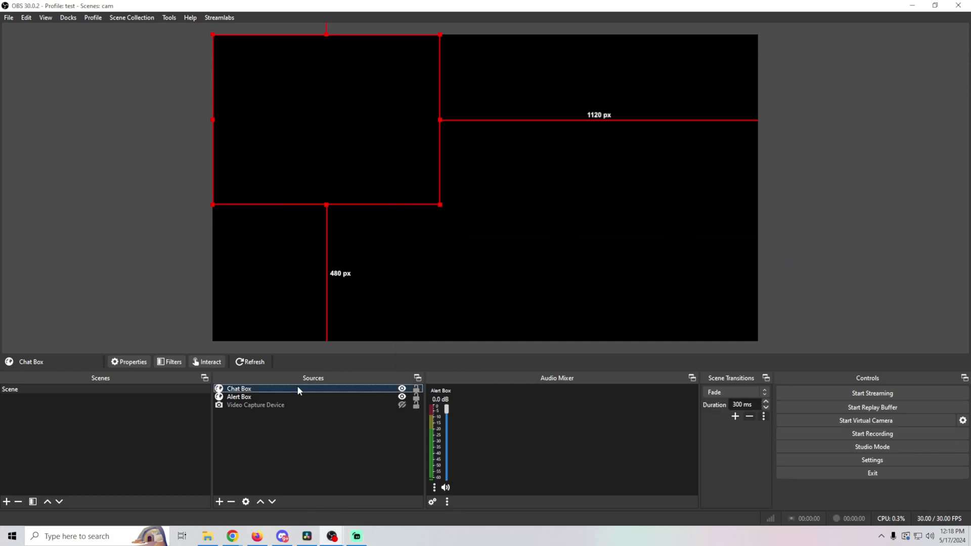
left_click_drag(341, 145, 651, 141)
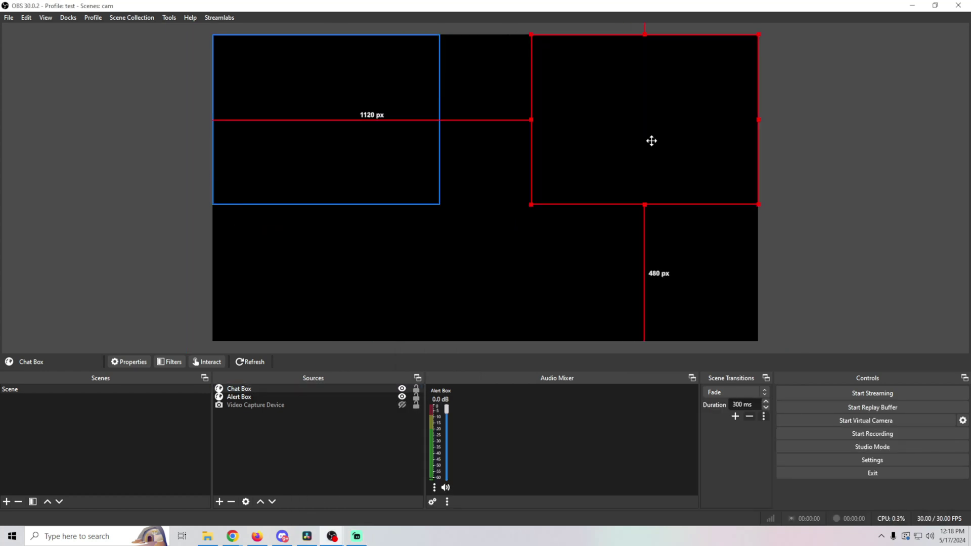
- Set the Chat Box source's height to 1080 so it spans the canvas's right side
right_click(248, 390)
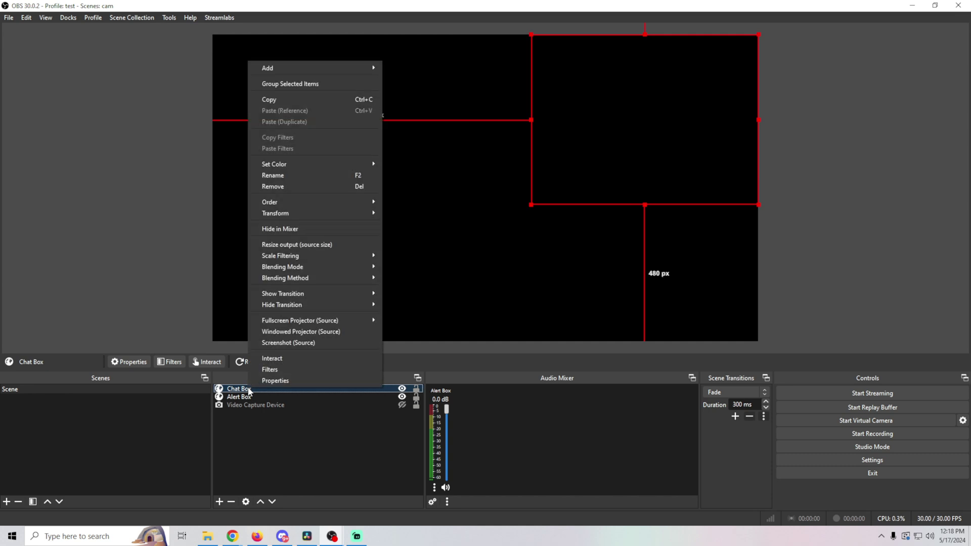
left_click(283, 381)
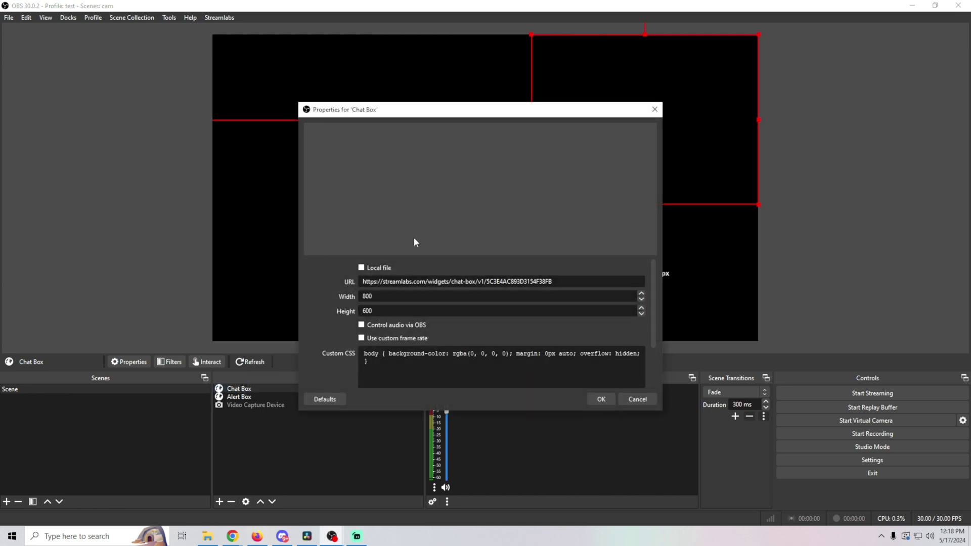
left_click_drag(459, 120, 252, 93)
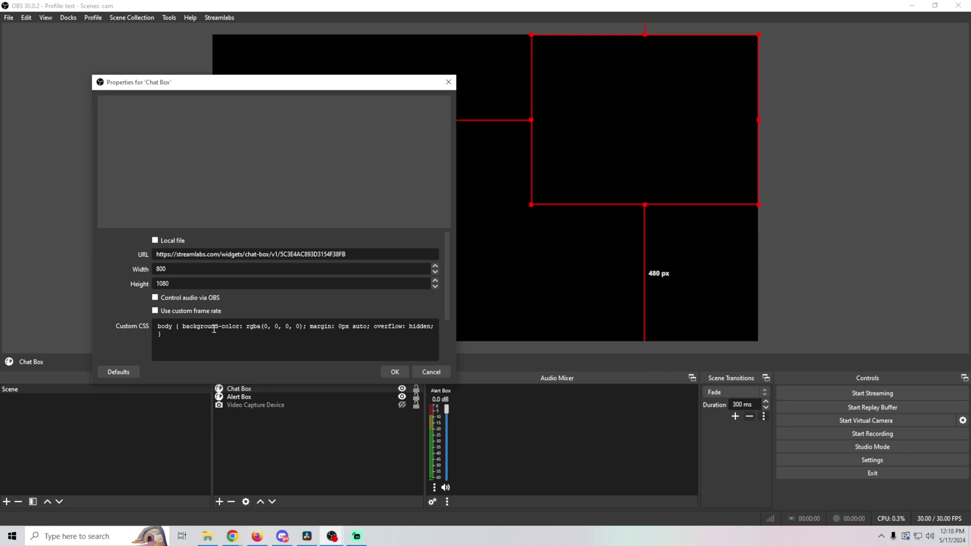
left_click(395, 372)
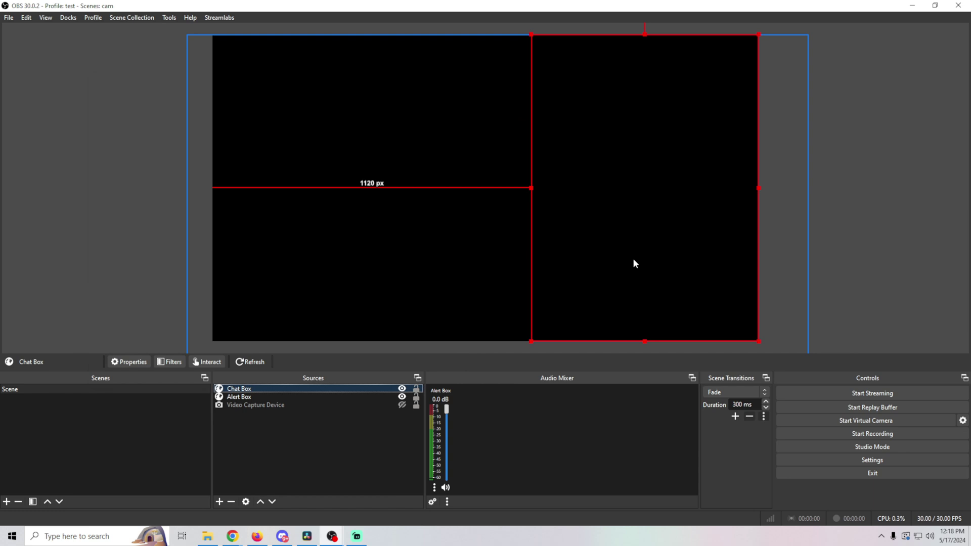
mouse_move(668, 254)
left_mouse_down()
mouse_move(591, 251)
mouse_move(670, 256)
left_mouse_up()
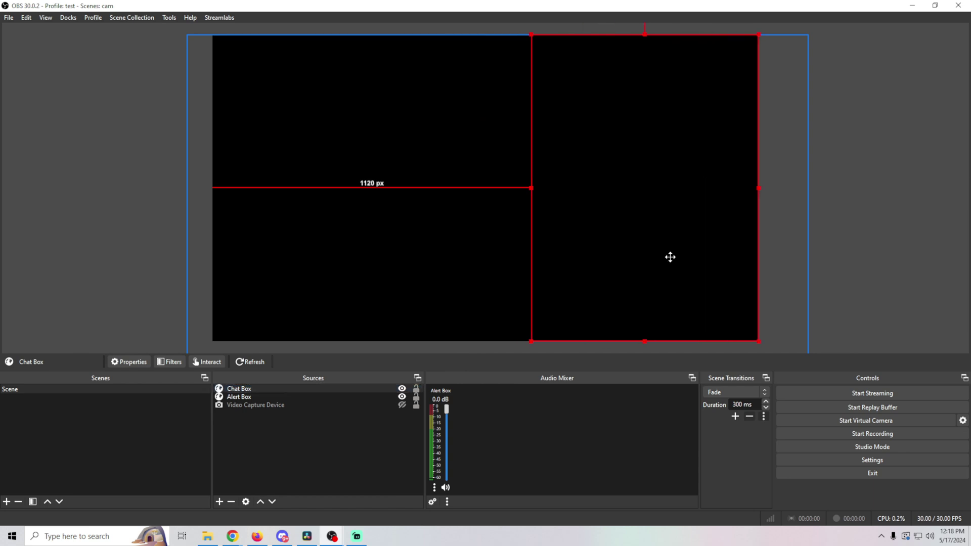
left_click(357, 536)
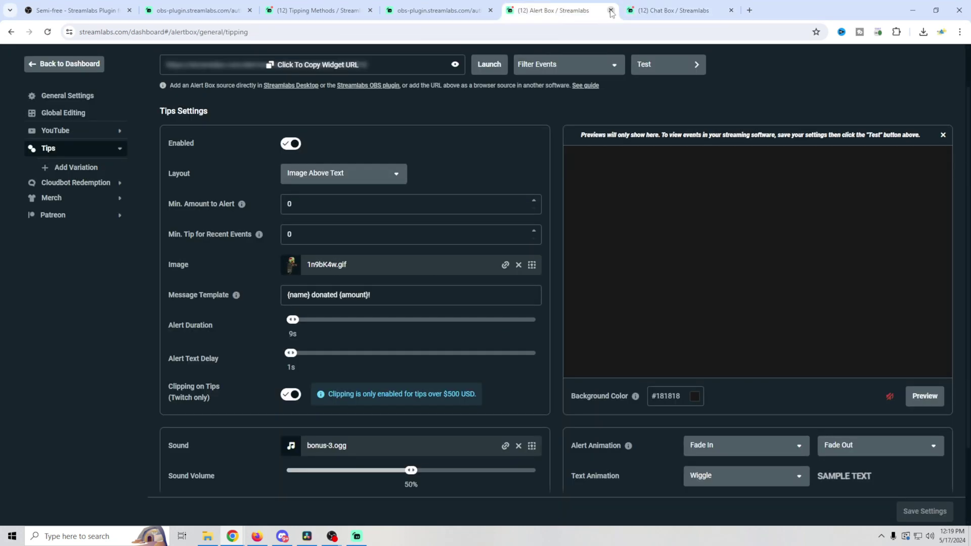
- Go back to the Chat Box settings page and dismiss the introduction tutorial
left_click(610, 10)
key("Escape")
scroll(462, 340, "down", 2)
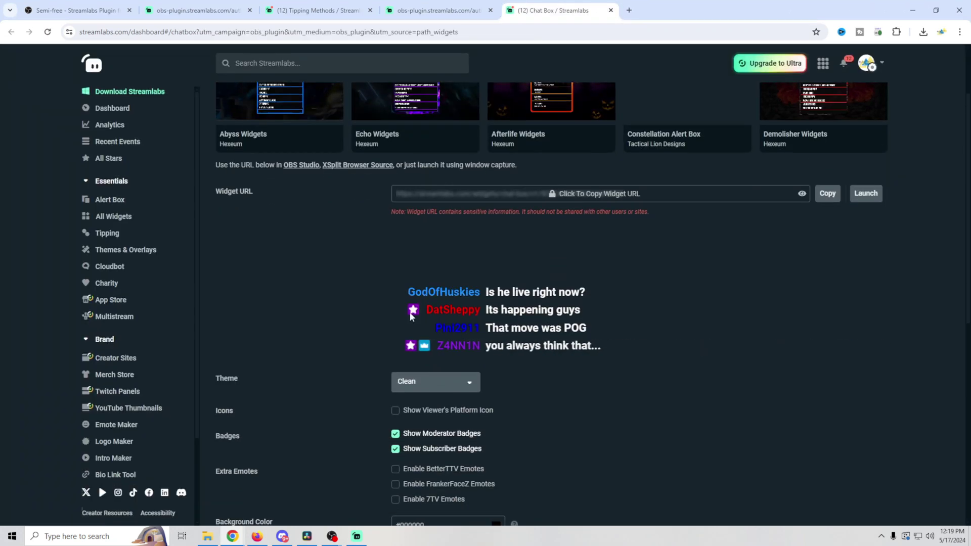
scroll(517, 317, "down", 3)
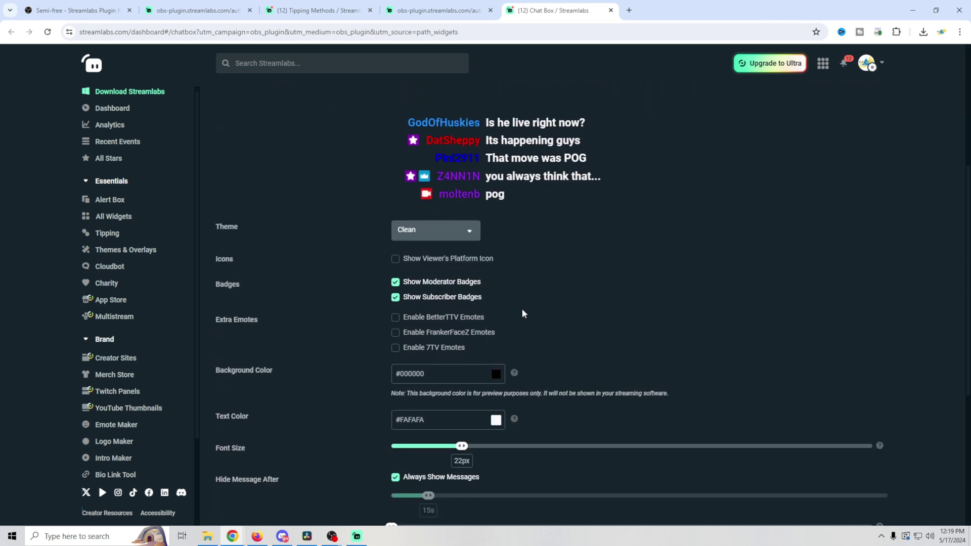
scroll(518, 305, "up", 1)
- Try the Boxed, Clean, Twitch and Oldschool chat themes in turn
left_click(468, 284)
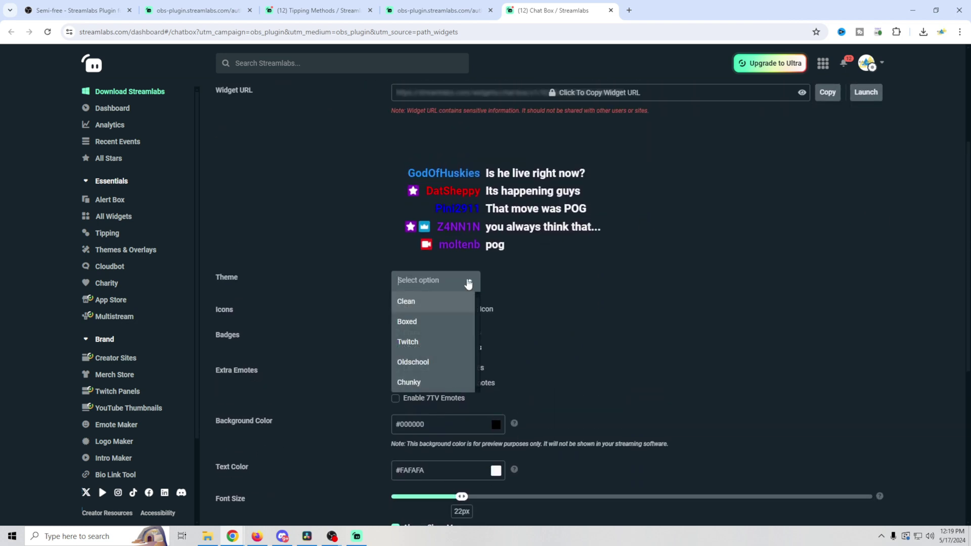
left_click(436, 322)
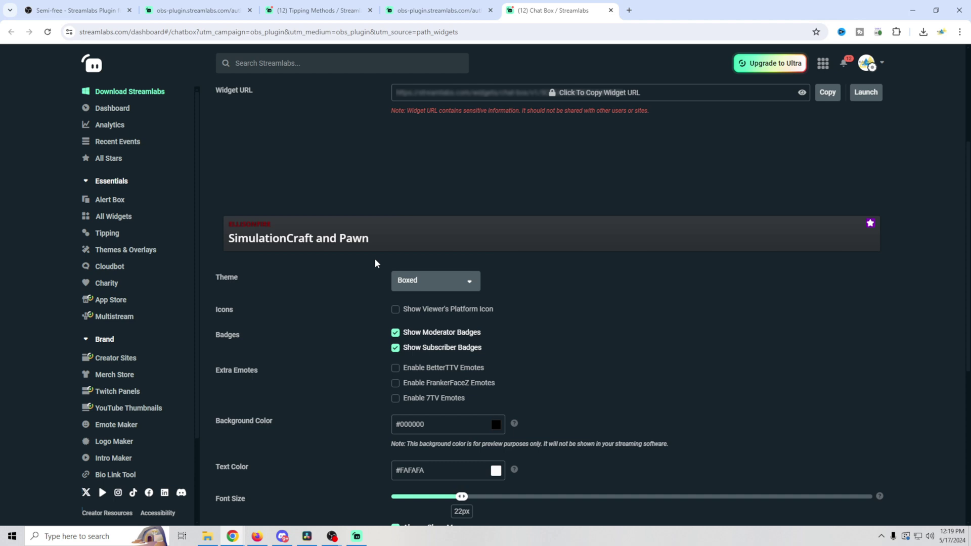
left_click(458, 281)
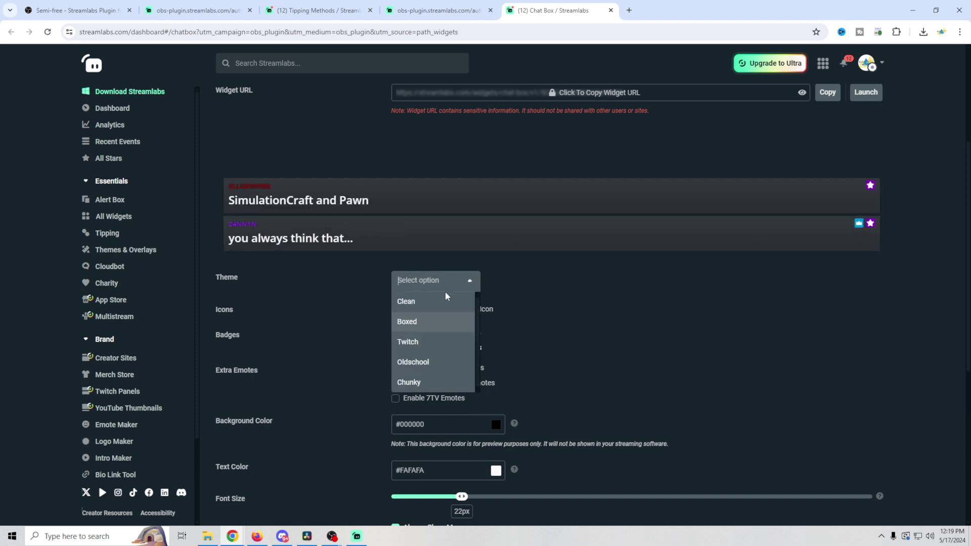
left_click(437, 306)
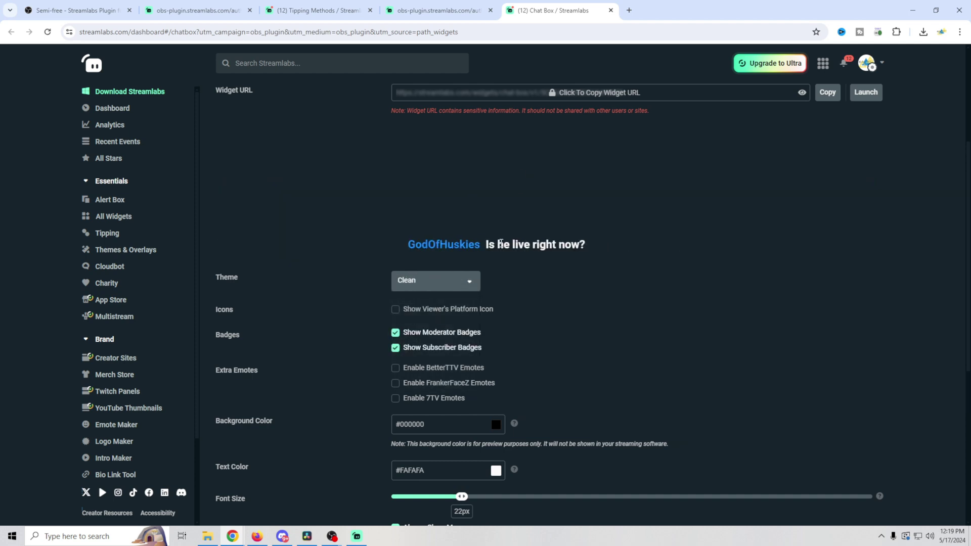
left_click(469, 284)
left_click(436, 339)
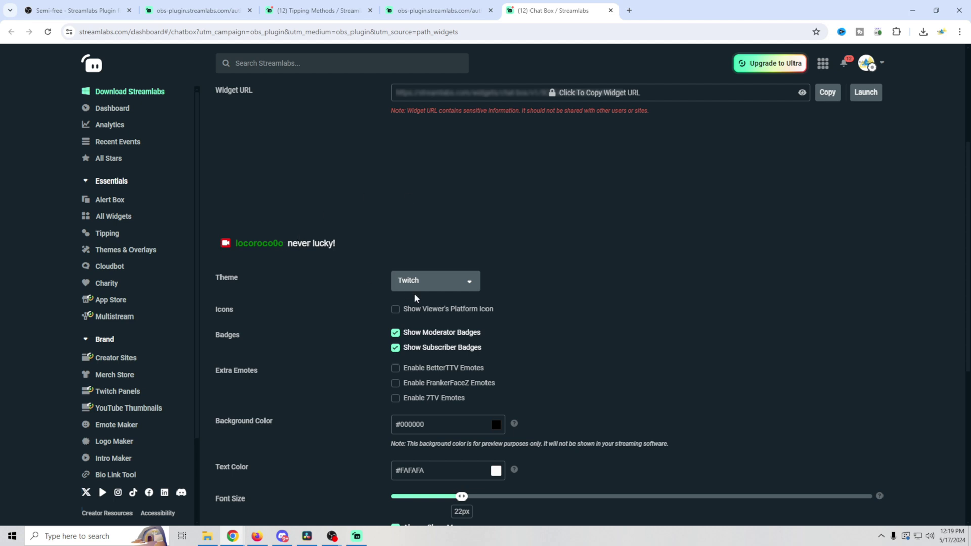
left_click(461, 282)
left_click(432, 360)
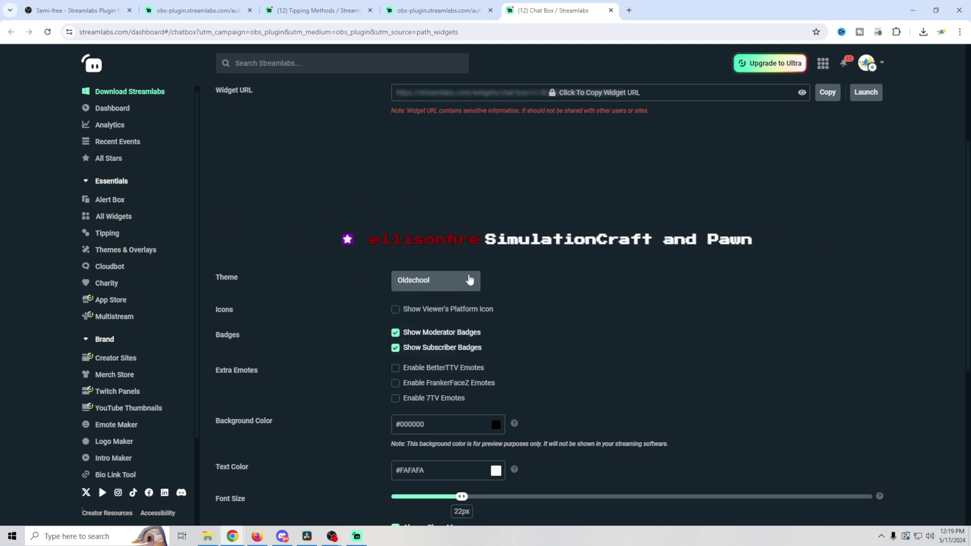
- Settle on the Chunky chat theme and return to OBS
key("Down")
scroll(353, 290, "down", 3)
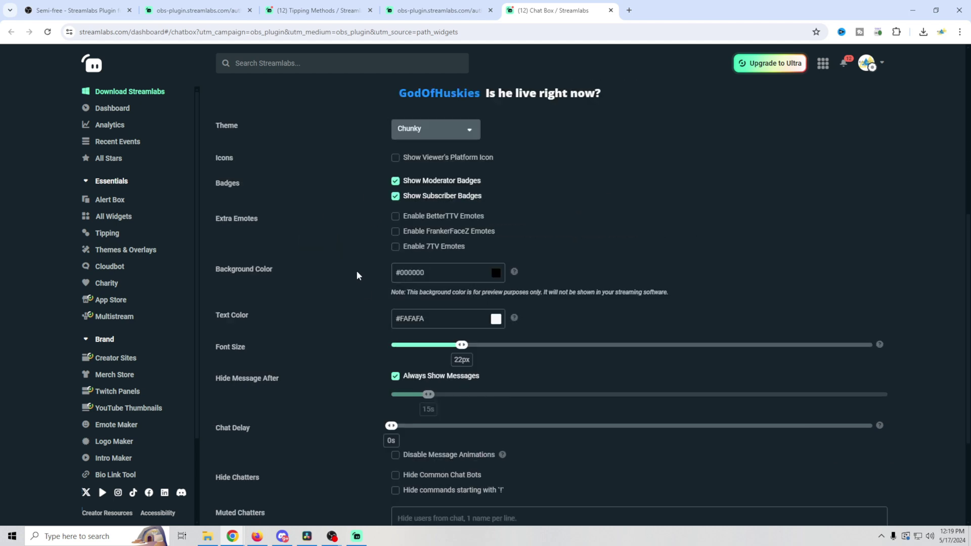
scroll(356, 270, "down", 3)
scroll(368, 354, "up", 7)
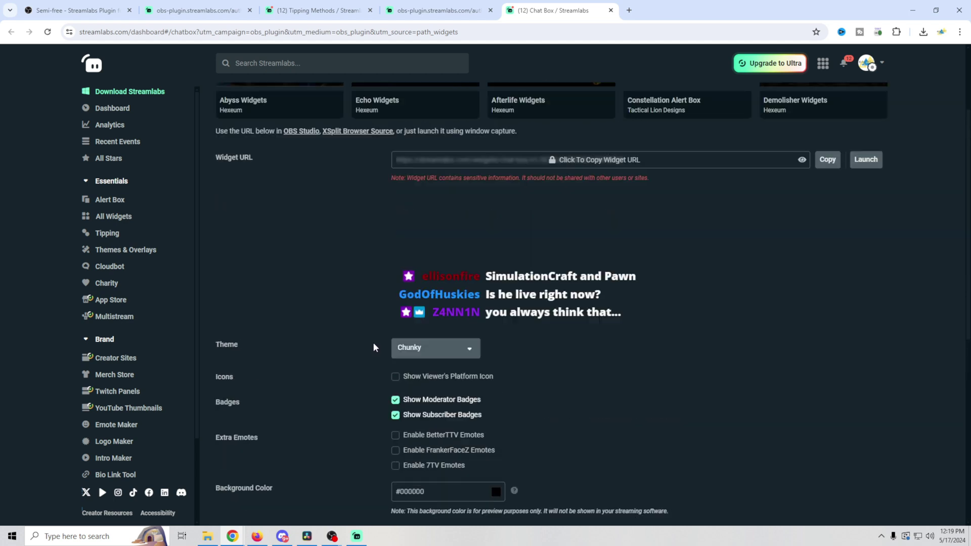
scroll(373, 344, "up", 3)
mouse_move(331, 536)
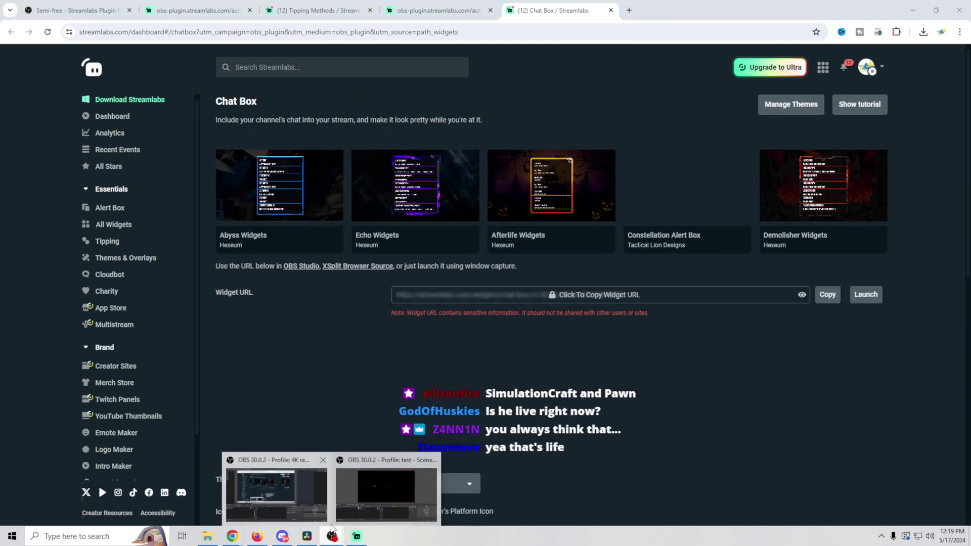
left_click(365, 487)
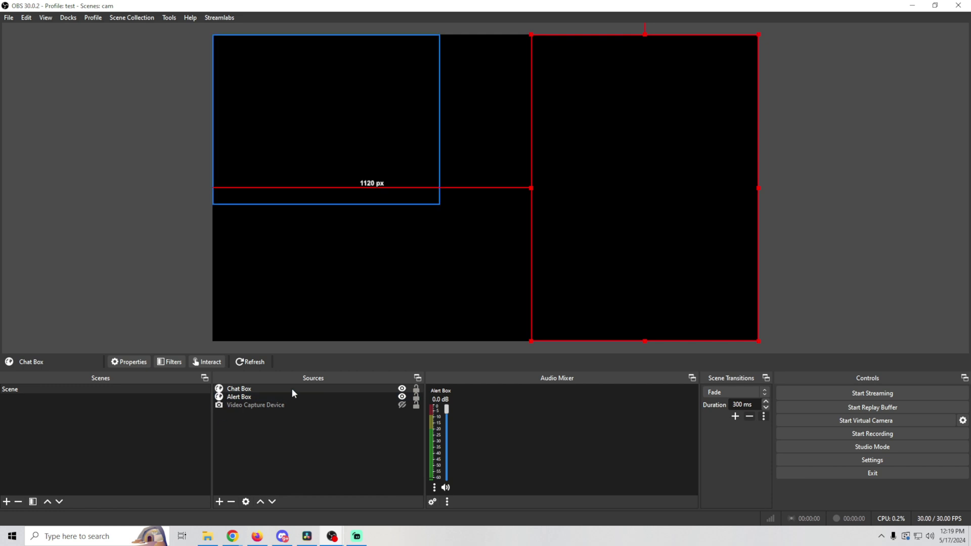
- Remove the Chat Box source from the OBS scene
right_click(248, 390)
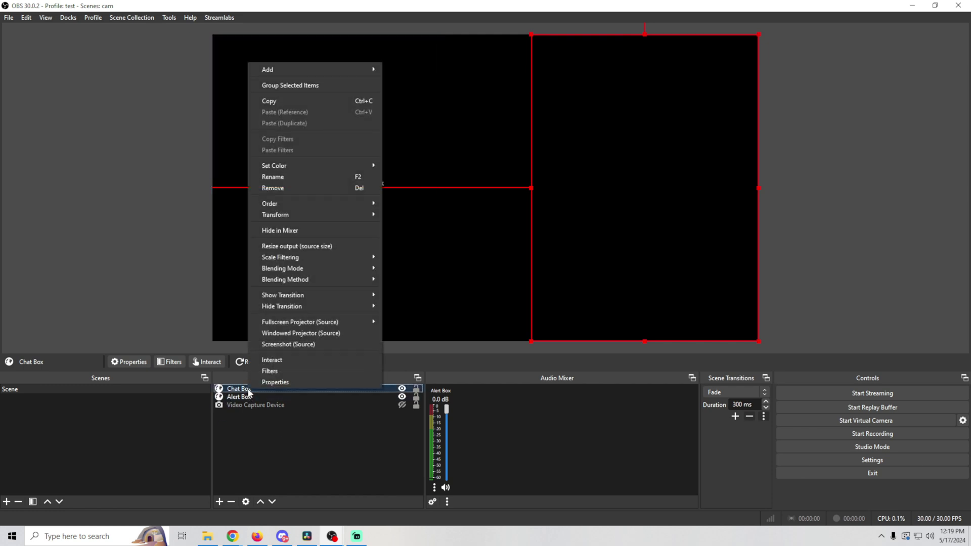
left_click(284, 186)
left_click(498, 278)
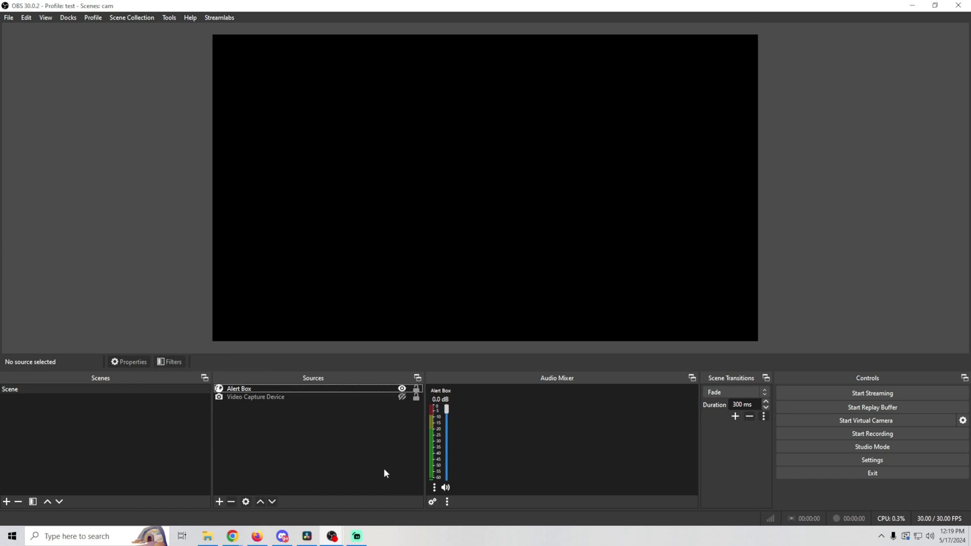
- Reopen the Streamlabs Widgets window and scroll it to show all 14 widgets
left_click(365, 538)
left_click_drag(819, 47, 820, 47)
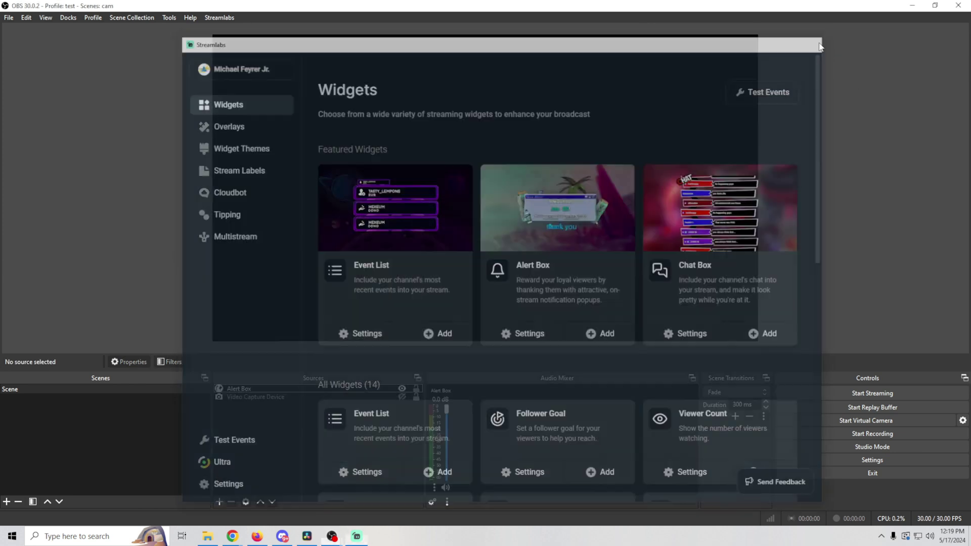
left_click(223, 18)
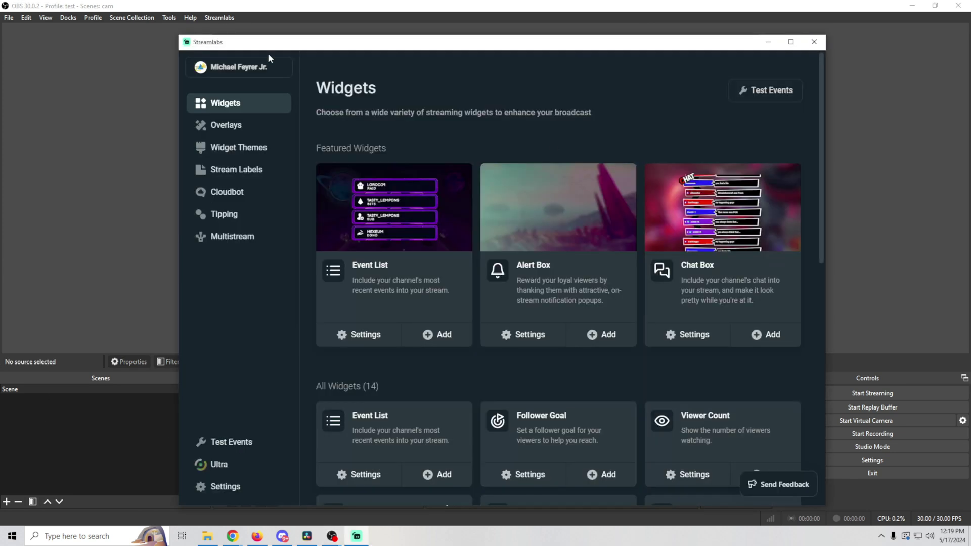
left_click_drag(519, 52, 601, 17)
scroll(554, 253, "down", 4)
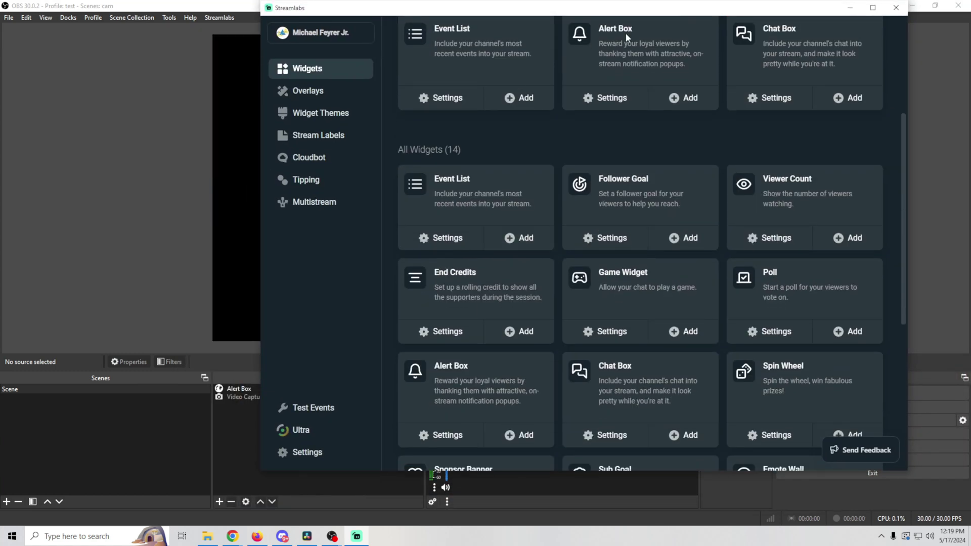
left_click_drag(651, 15, 834, 47)
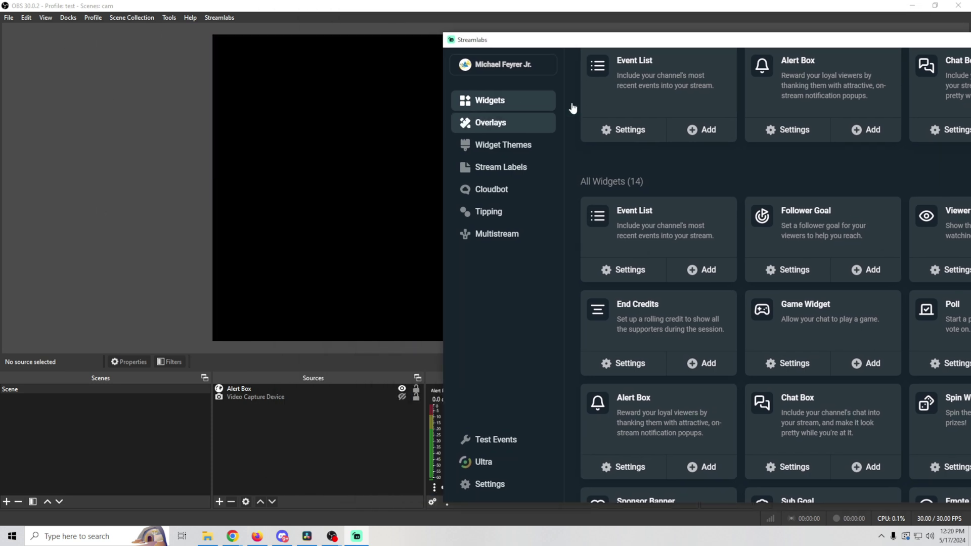
left_click_drag(781, 44, 623, 18)
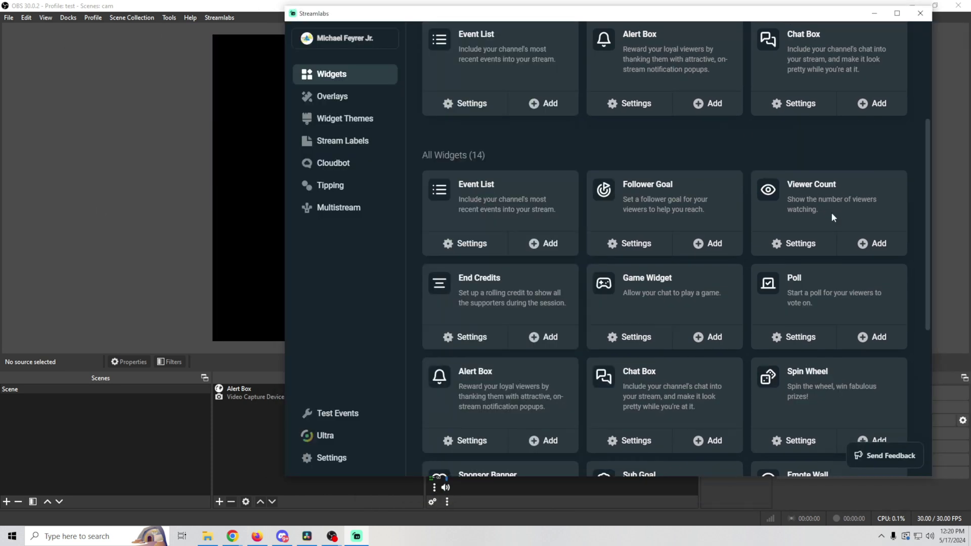
- Add the Viewer Count widget, shrinking it and placing it at the canvas's top-right corner
left_click(879, 243)
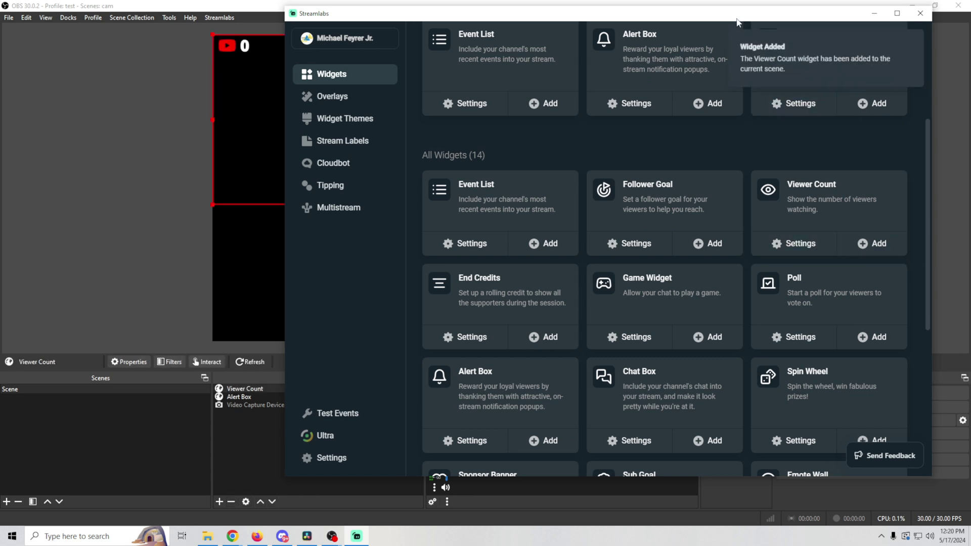
left_click(873, 13)
left_click_drag(360, 108, 665, 126)
left_click_drag(576, 195, 716, 112)
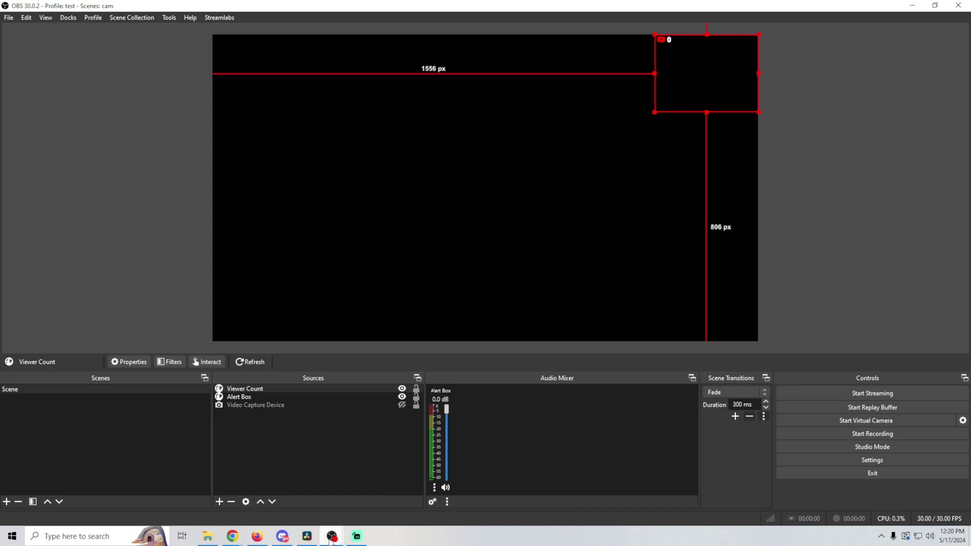
left_click(356, 536)
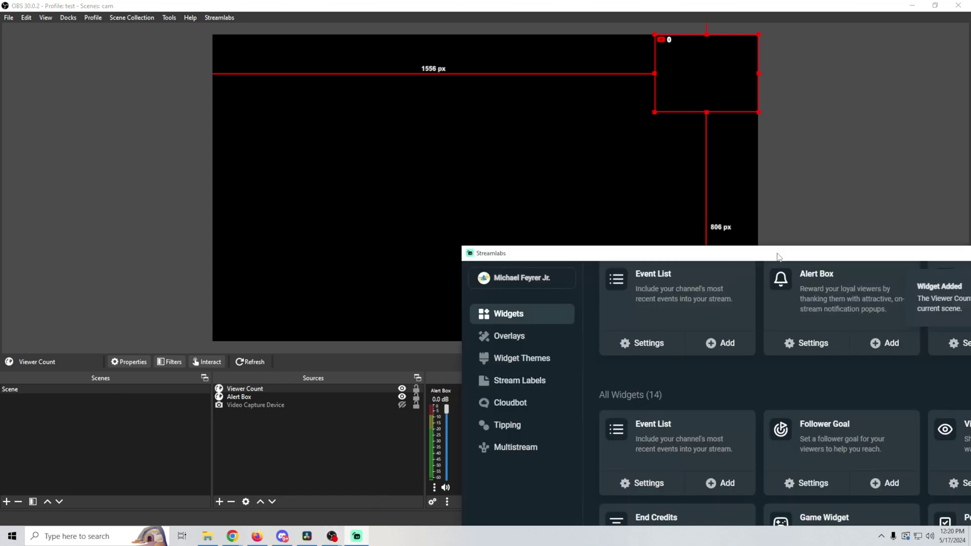
left_click_drag(777, 257, 375, 152)
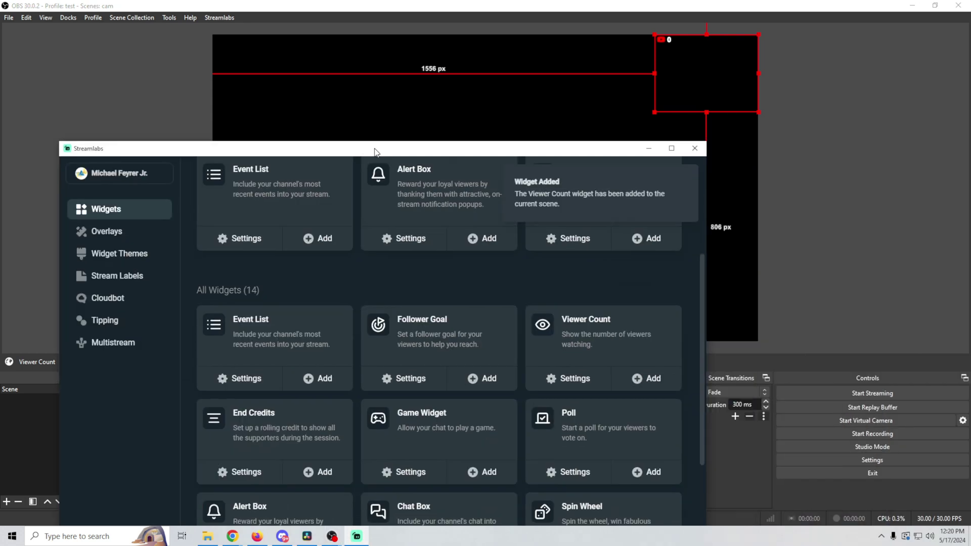
- Open the Viewer Count widget's settings page in the dashboard, then switch back to OBS
left_click(575, 239)
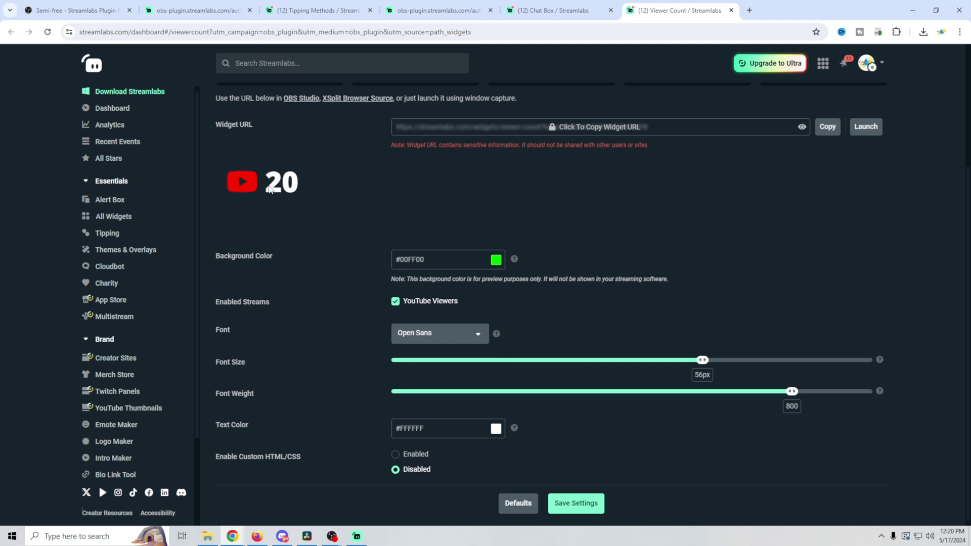
mouse_move(356, 535)
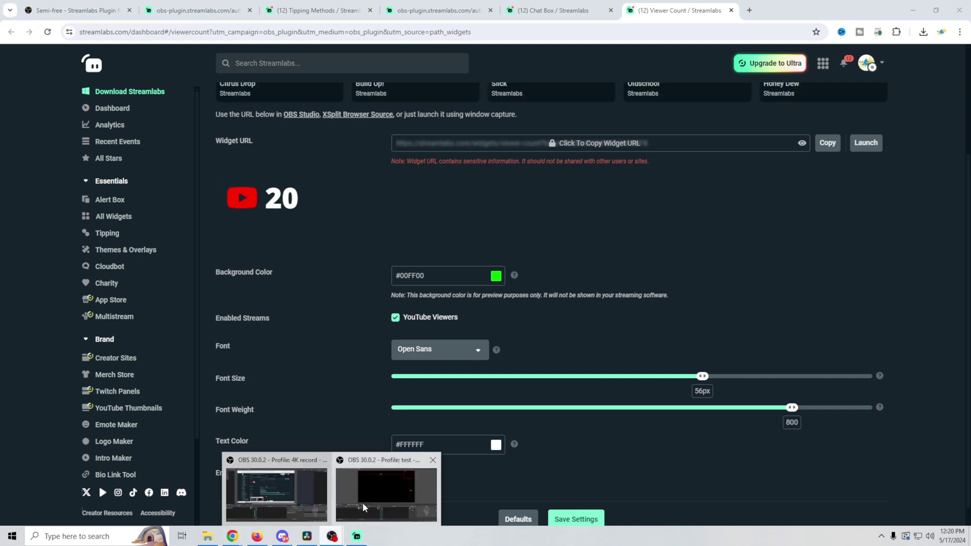
left_click(363, 502)
- Bring the Streamlabs End Credits page forward and try The Crawl theme
left_click(356, 536)
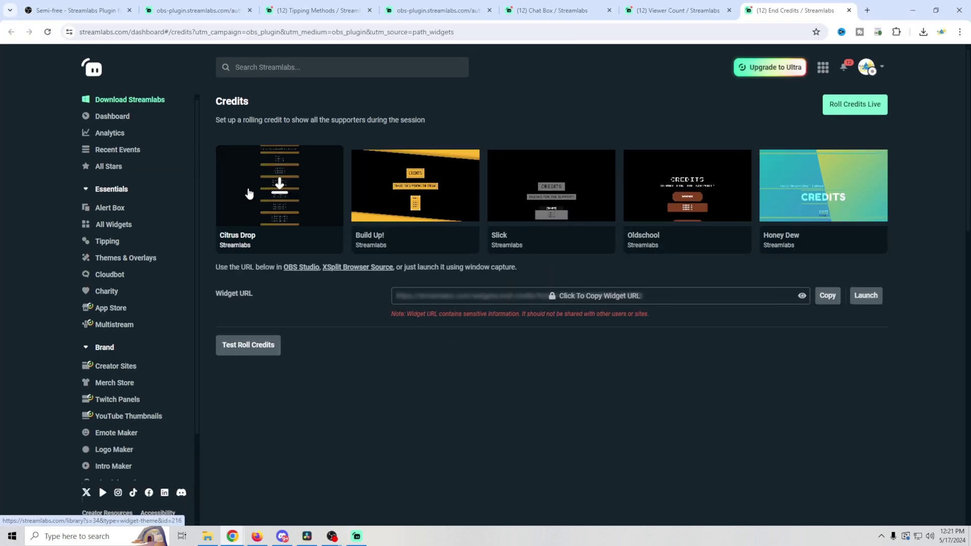
scroll(698, 217, "down", 5)
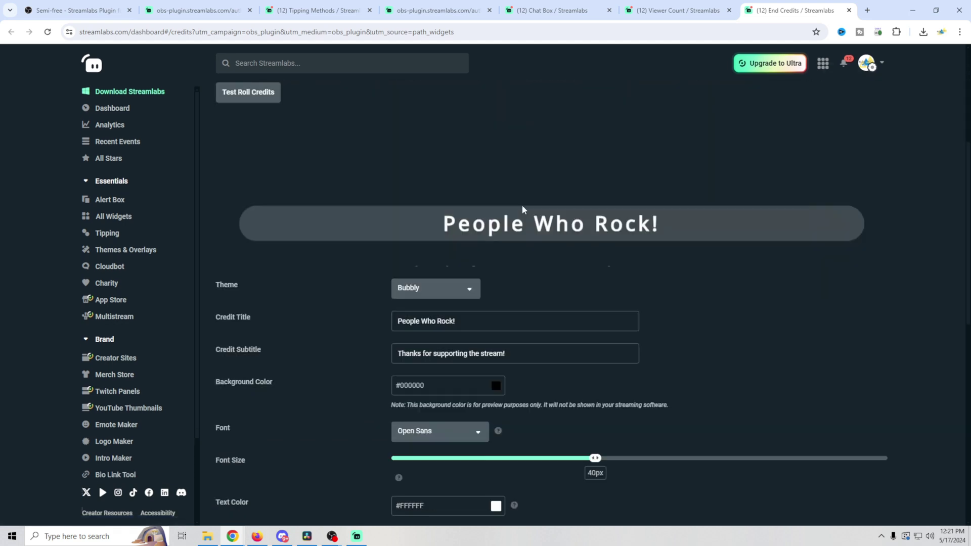
left_click(468, 288)
left_click(439, 316)
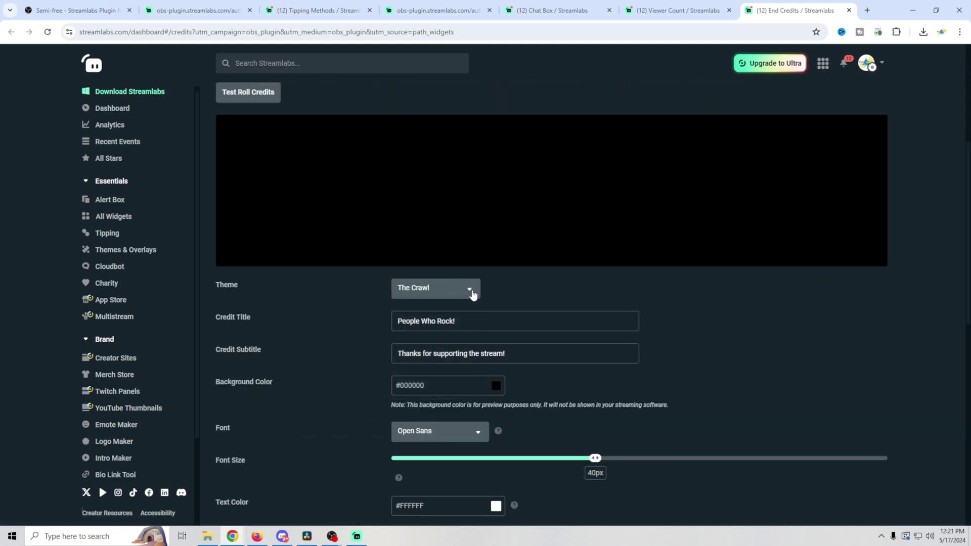
- Switch the End Credits theme to Geometric and review its preview
scroll(558, 303, "down", 1)
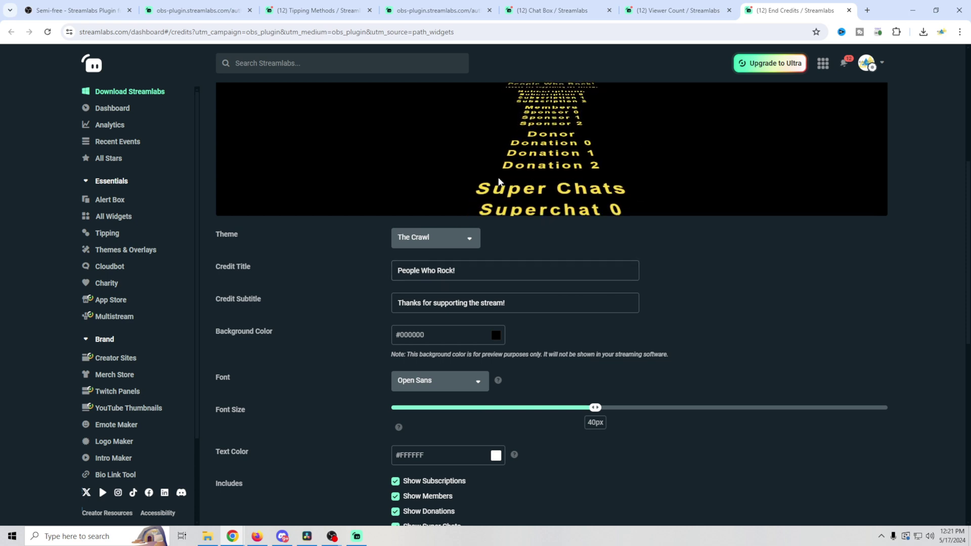
scroll(522, 254, "down", 1)
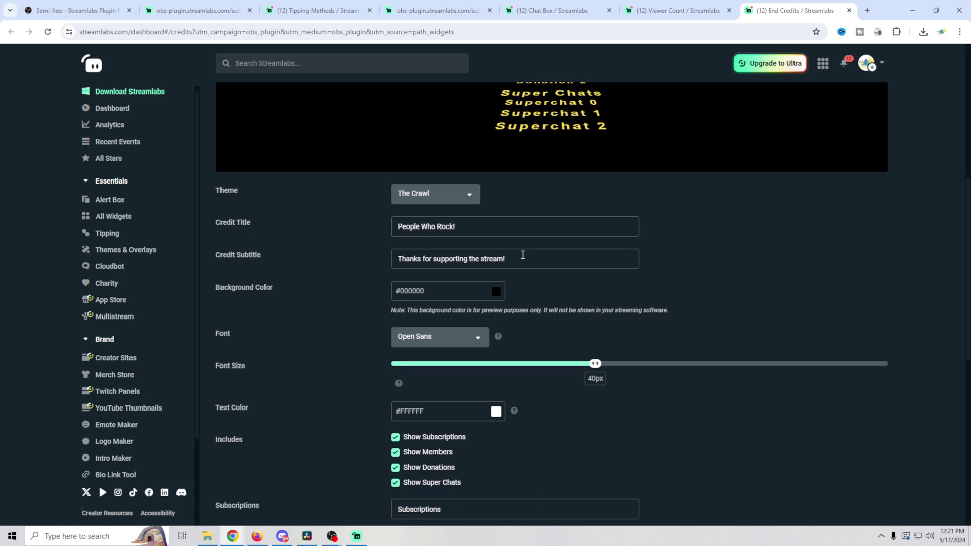
scroll(741, 306, "up", 3)
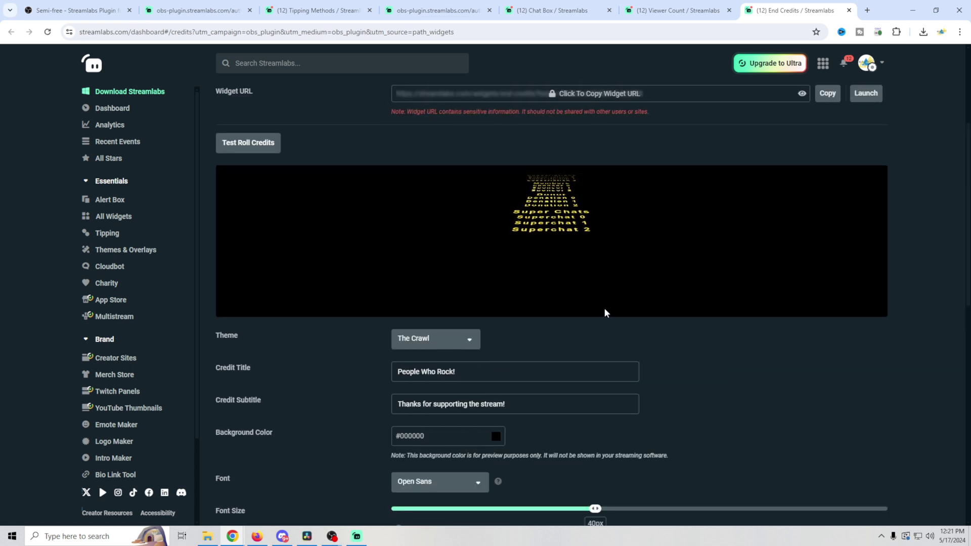
left_click(459, 340)
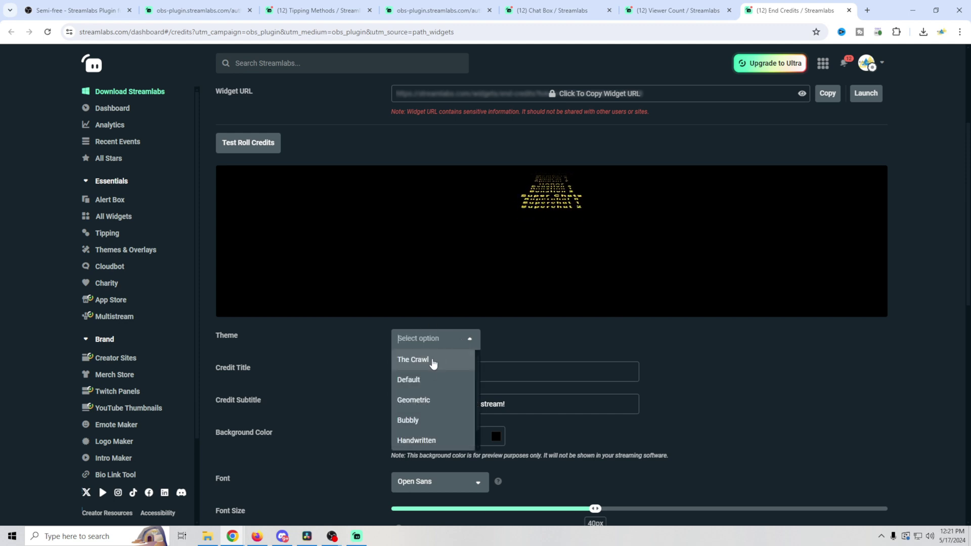
left_click(420, 402)
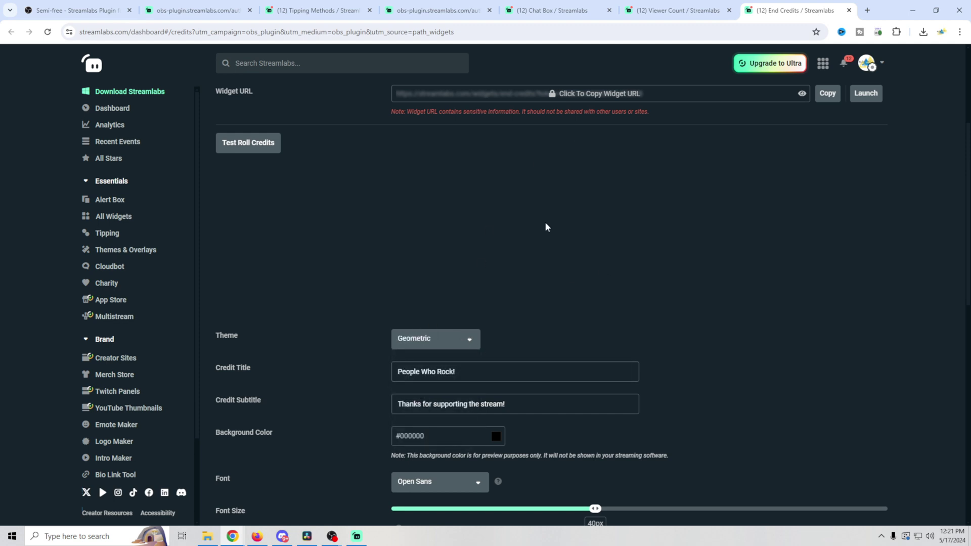
scroll(540, 227, "up", 2)
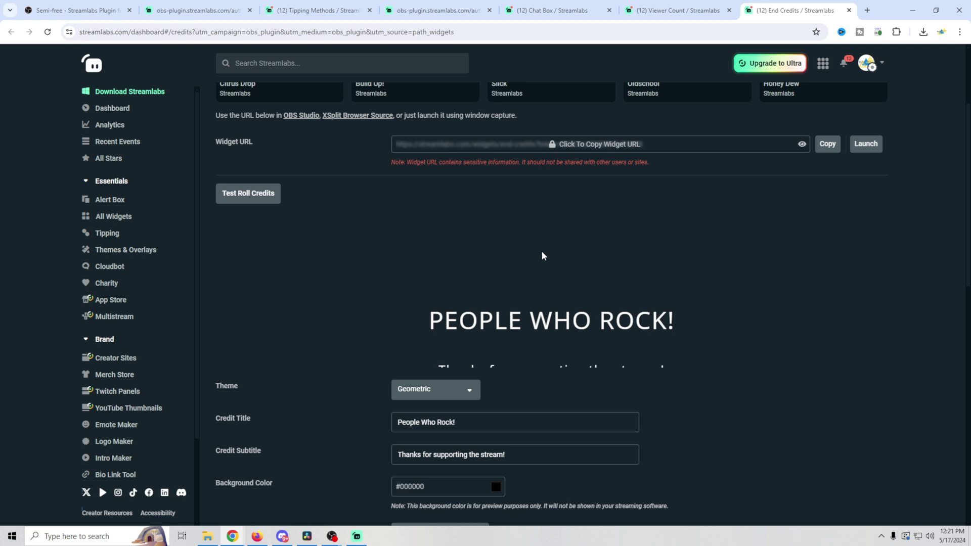
scroll(542, 255, "down", 2)
scroll(542, 248, "up", 1)
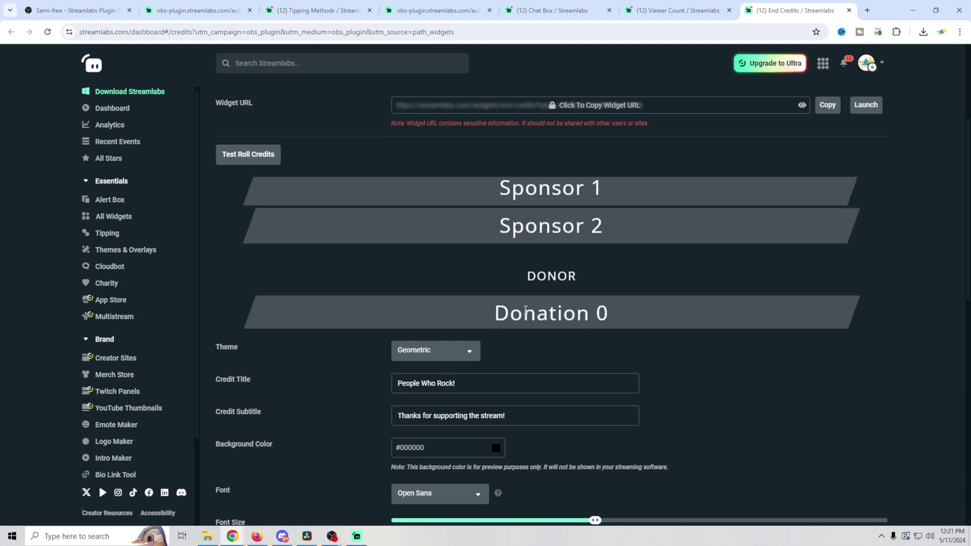
scroll(523, 308, "up", 2)
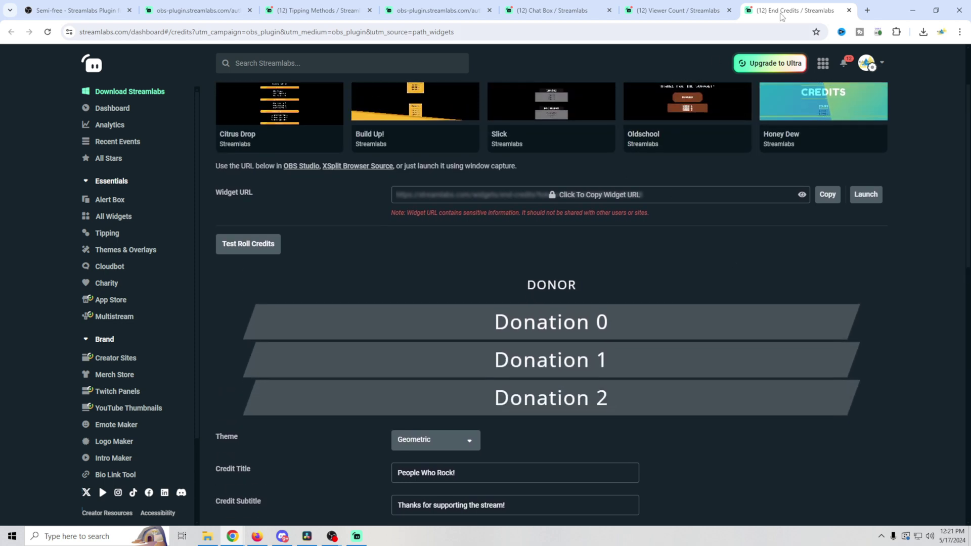
- Close the End Credits and Viewer Count pages and return to OBS's Streamlabs widget list
left_click(849, 10)
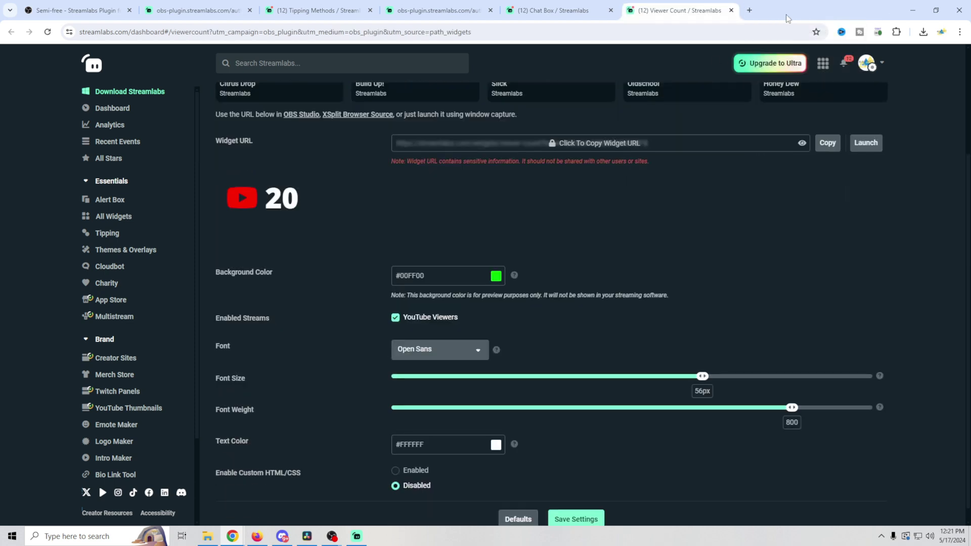
left_click(731, 10)
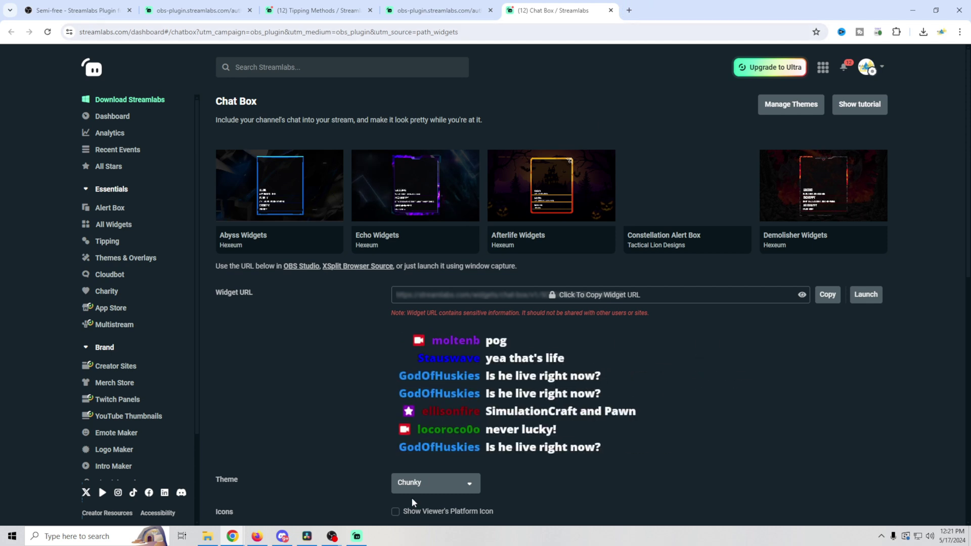
left_click(357, 535)
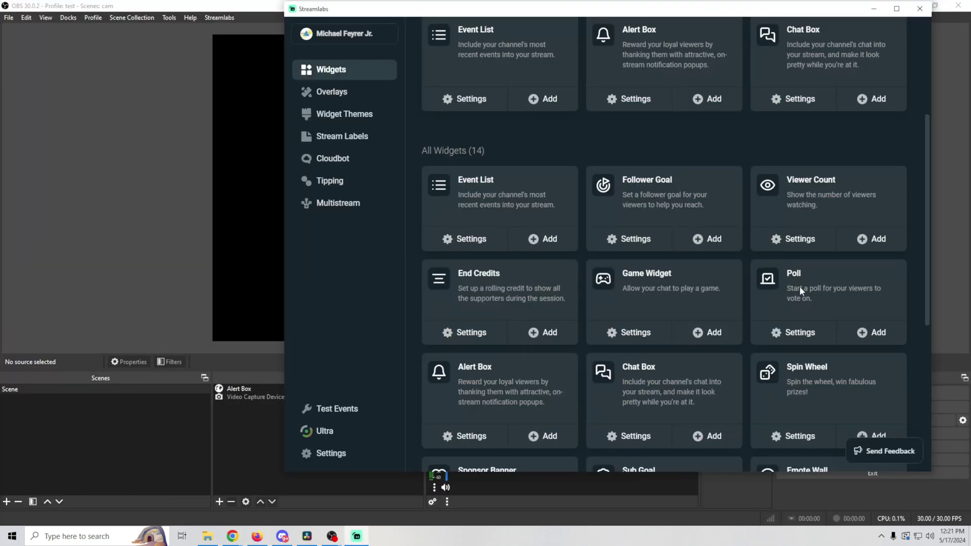
- Add the End Credits widget and drag its canvas box larger
left_click(536, 332)
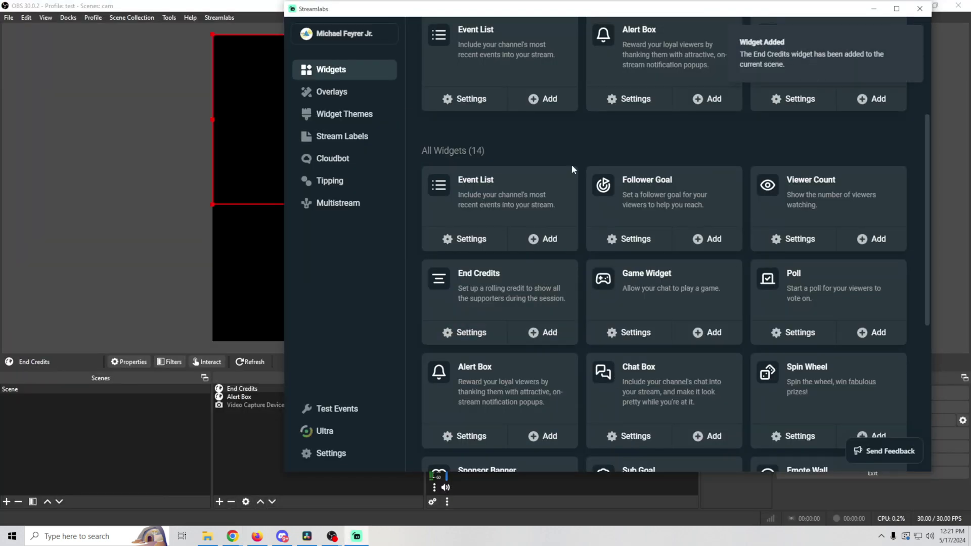
left_click_drag(642, 19, 908, 285)
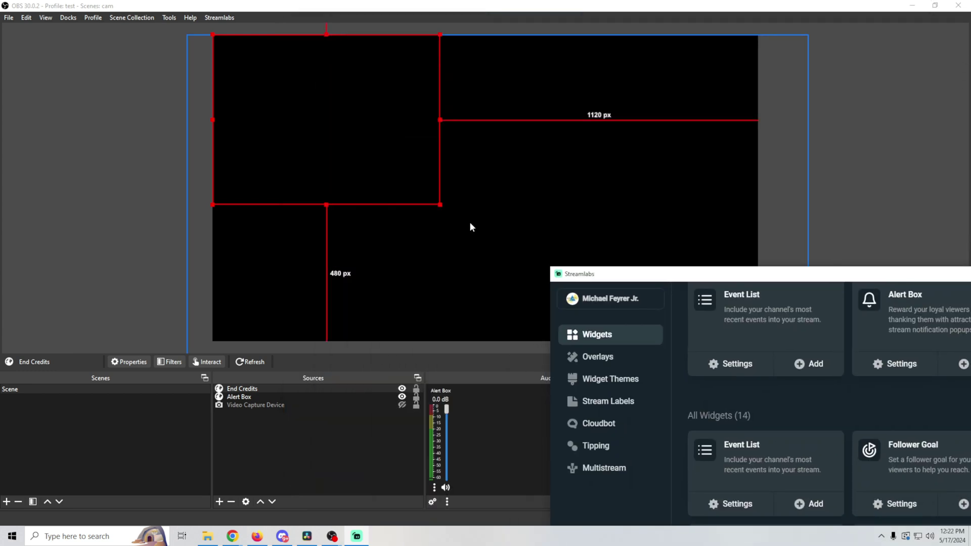
left_click_drag(439, 205, 452, 183)
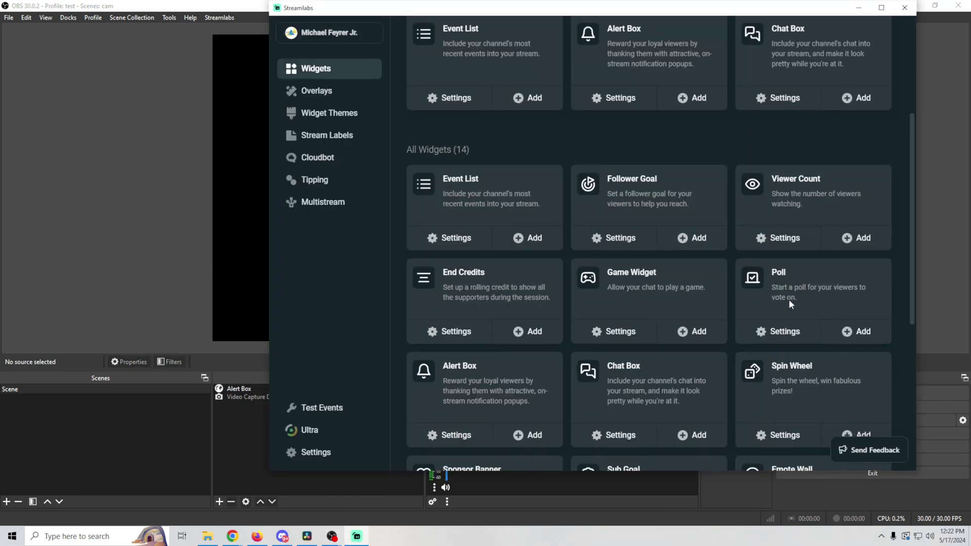
scroll(790, 302, "down", 2)
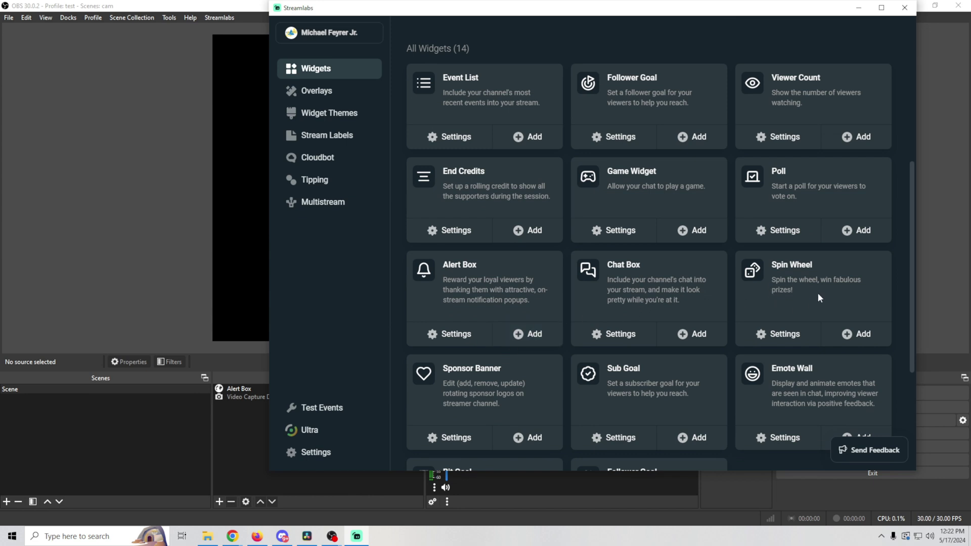
scroll(817, 293, "down", 4)
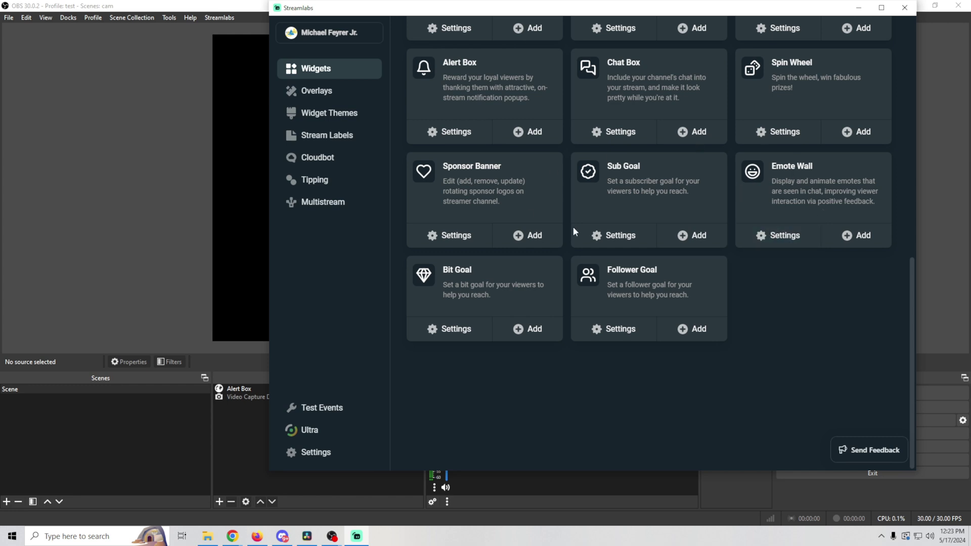
scroll(608, 168, "up", 8)
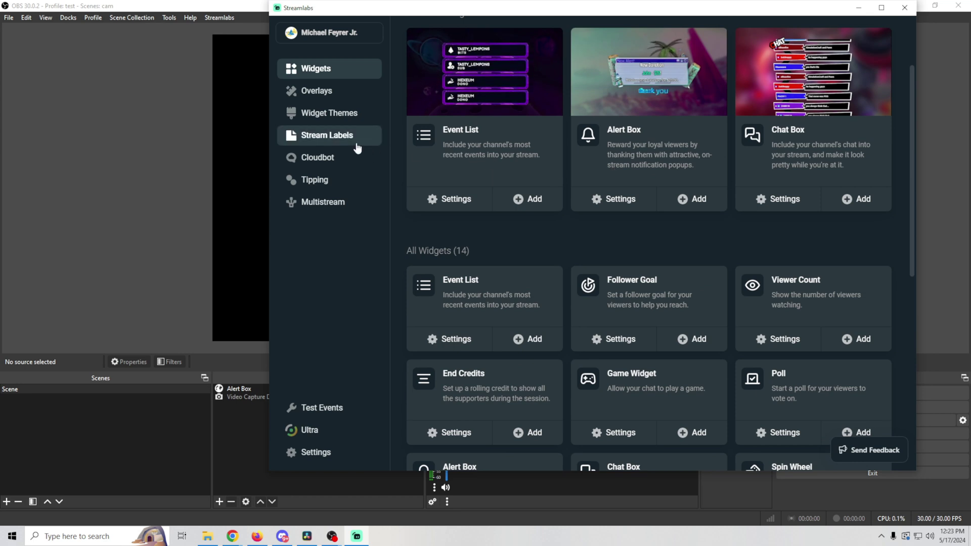
- From Stream Labels, pick Most Recent Donator from the label list to add it
left_click(335, 138)
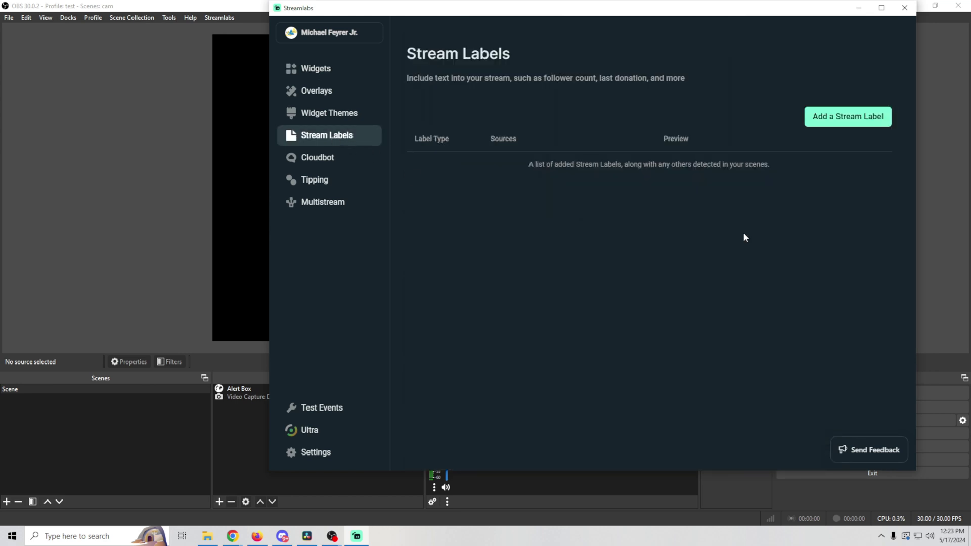
left_click(845, 124)
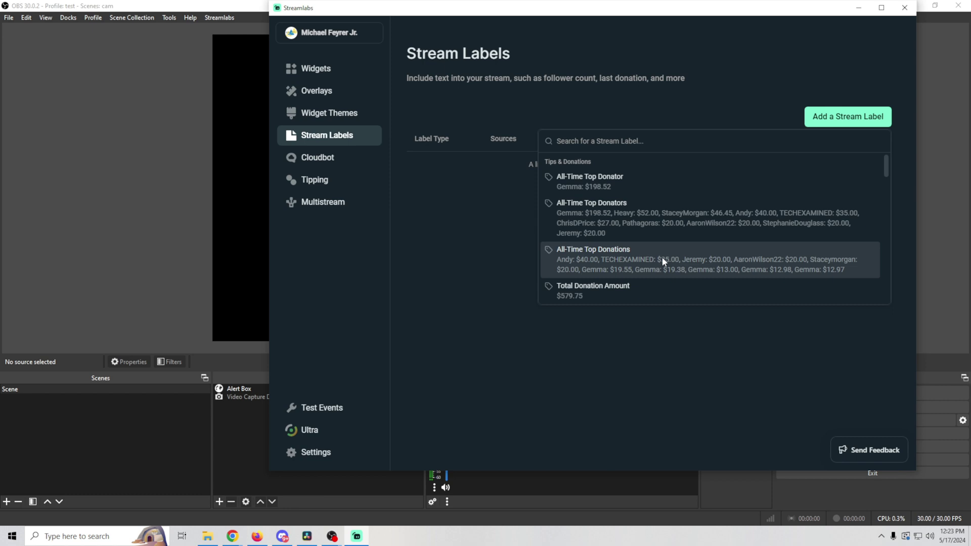
scroll(648, 220, "down", 3)
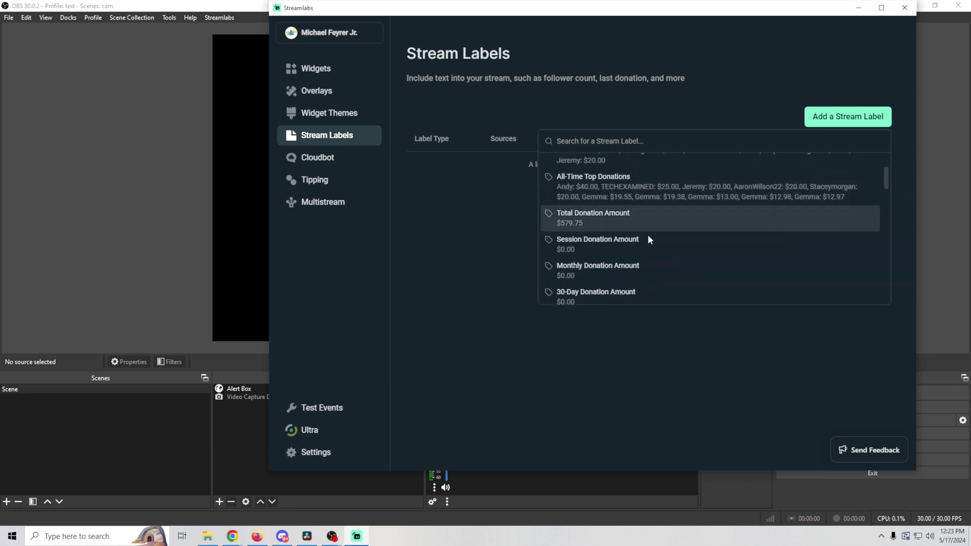
scroll(648, 236, "down", 3)
scroll(649, 236, "down", 1)
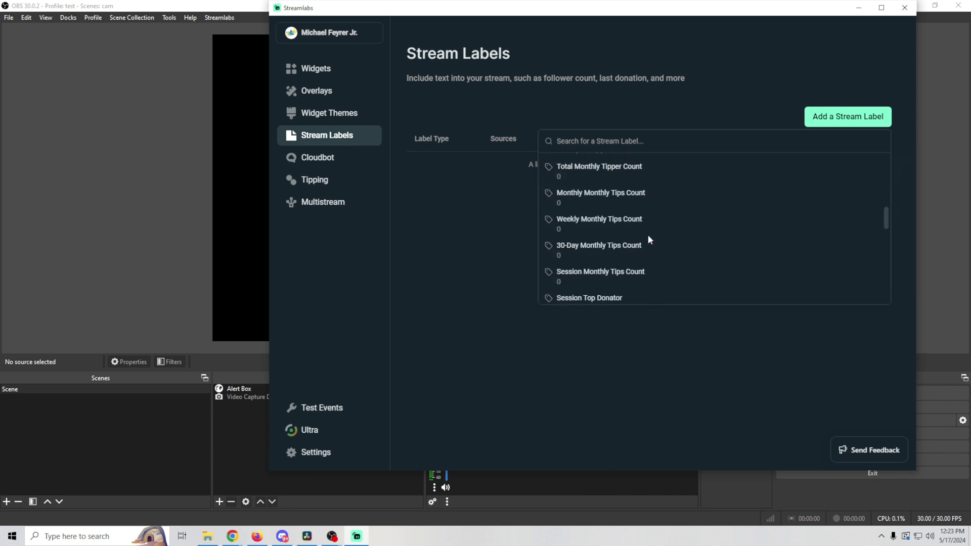
scroll(648, 235, "down", 1)
scroll(648, 236, "down", 1)
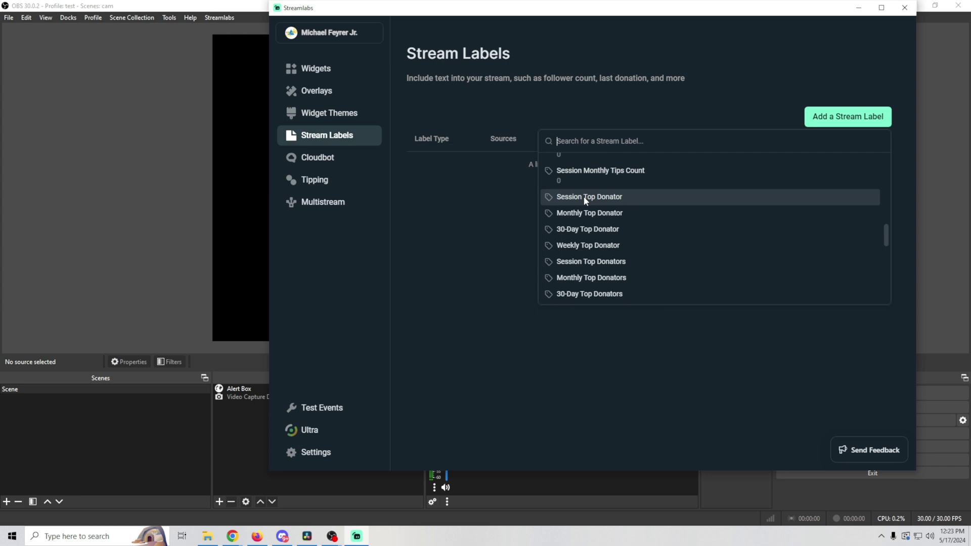
scroll(646, 235, "down", 3)
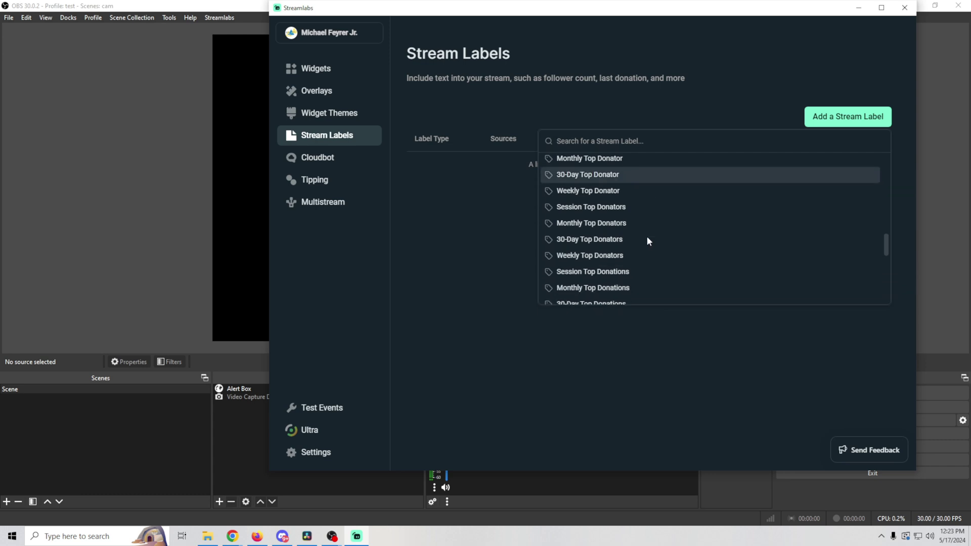
scroll(646, 236, "down", 3)
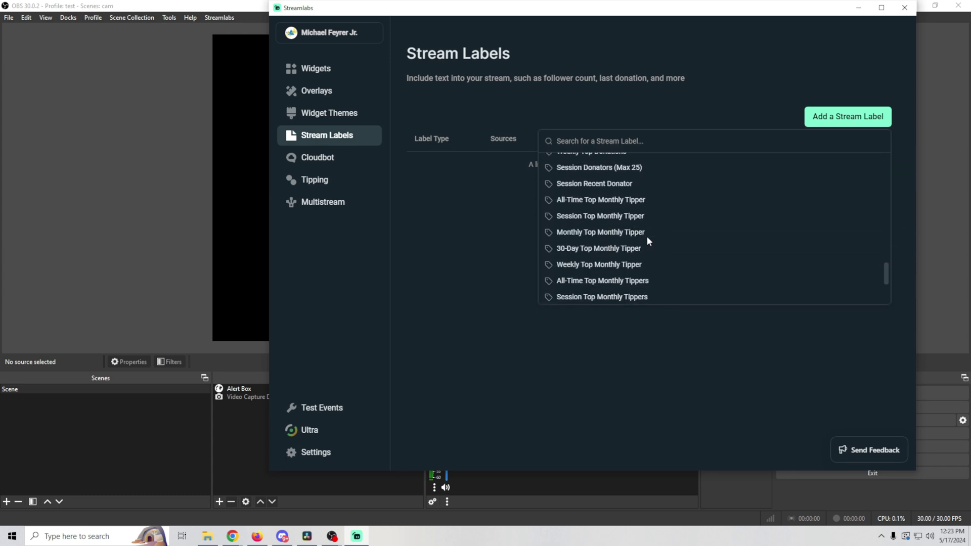
scroll(646, 236, "up", 10)
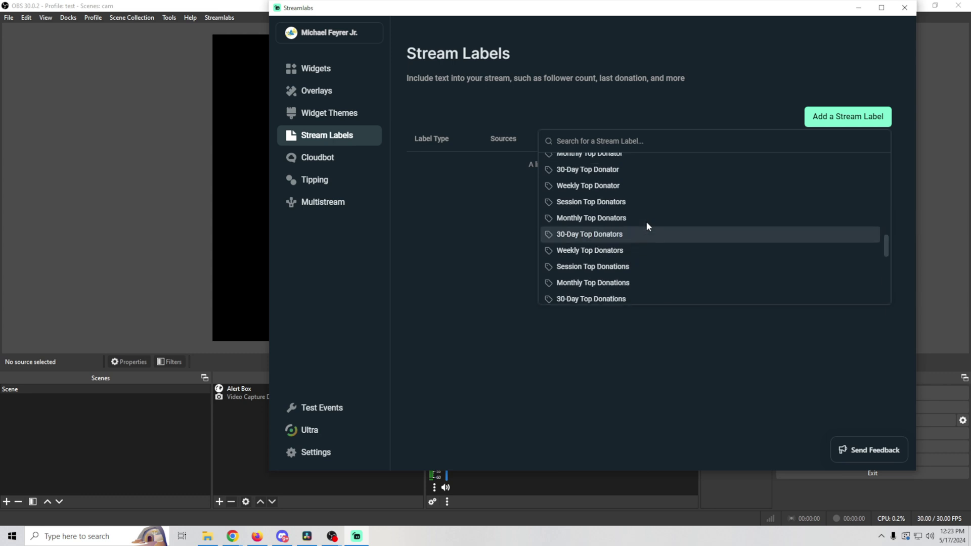
scroll(645, 220, "up", 3)
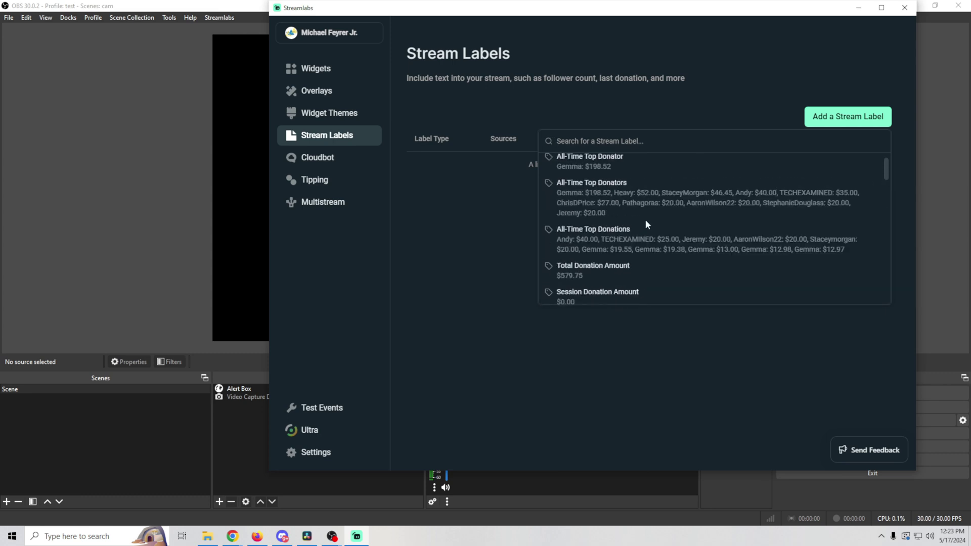
left_click(644, 234)
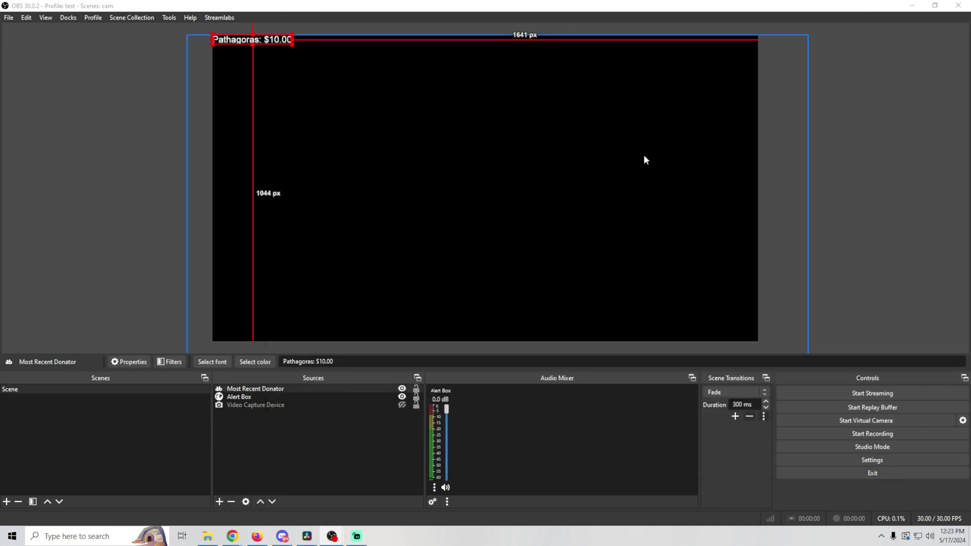
- Drag the Most Recent Donator label to the canvas's bottom-left and nudge it into place
left_click_drag(241, 40, 375, 317)
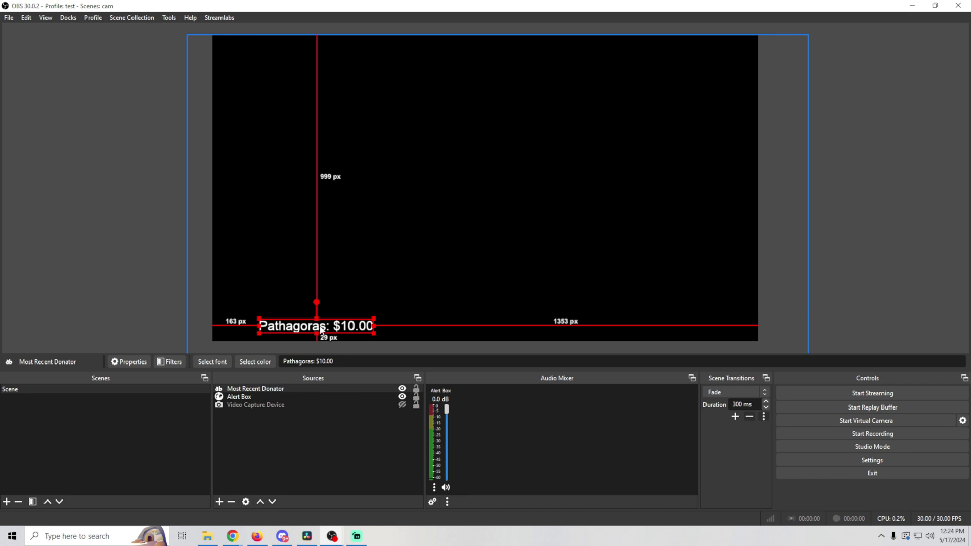
left_click_drag(321, 331, 369, 332)
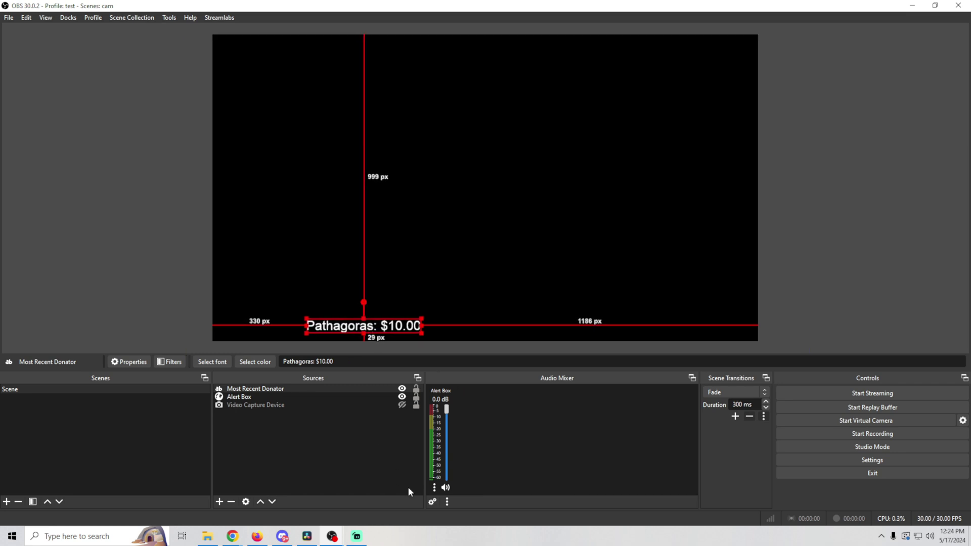
left_click(357, 537)
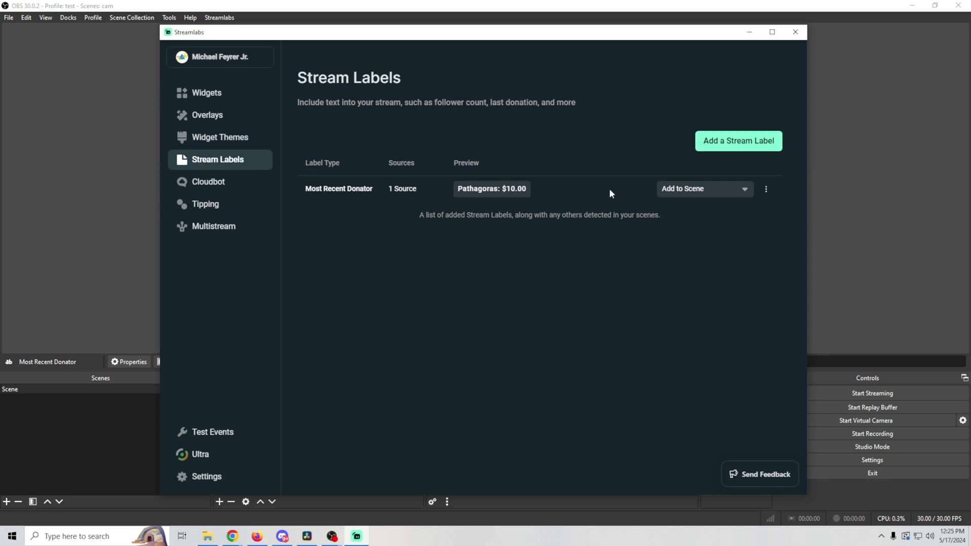
left_click(756, 145)
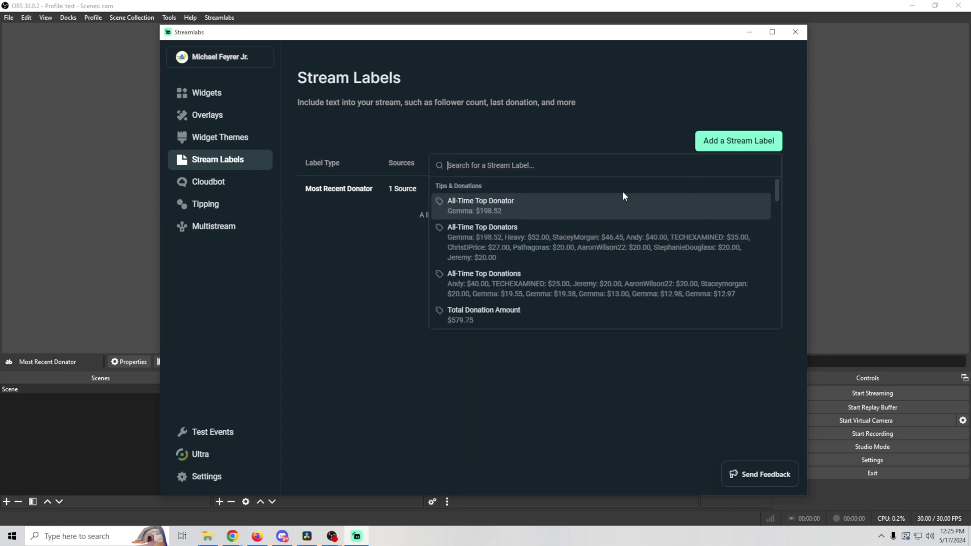
scroll(582, 238, "down", 2)
scroll(560, 235, "up", 2)
scroll(560, 235, "down", 4)
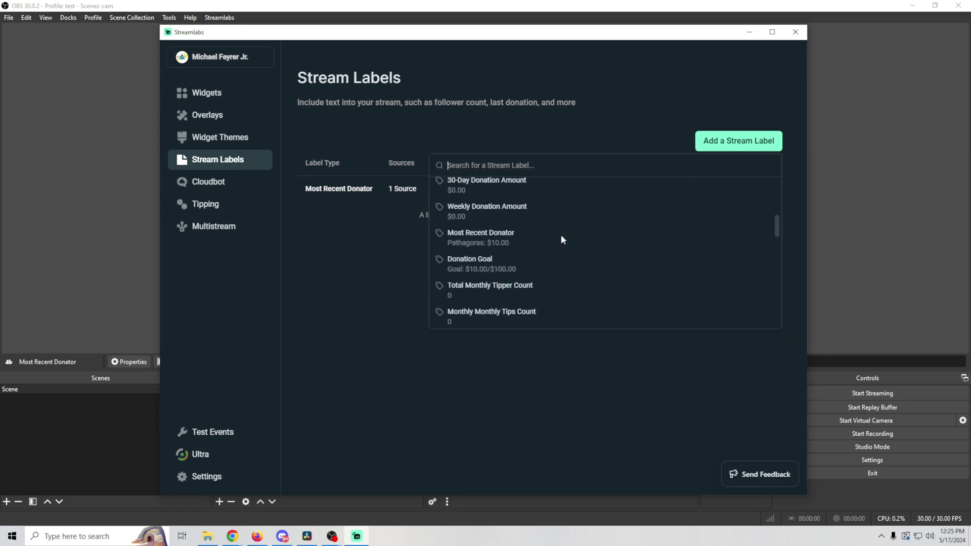
left_click(561, 235)
left_click_drag(323, 311, 333, 307)
left_click(319, 305)
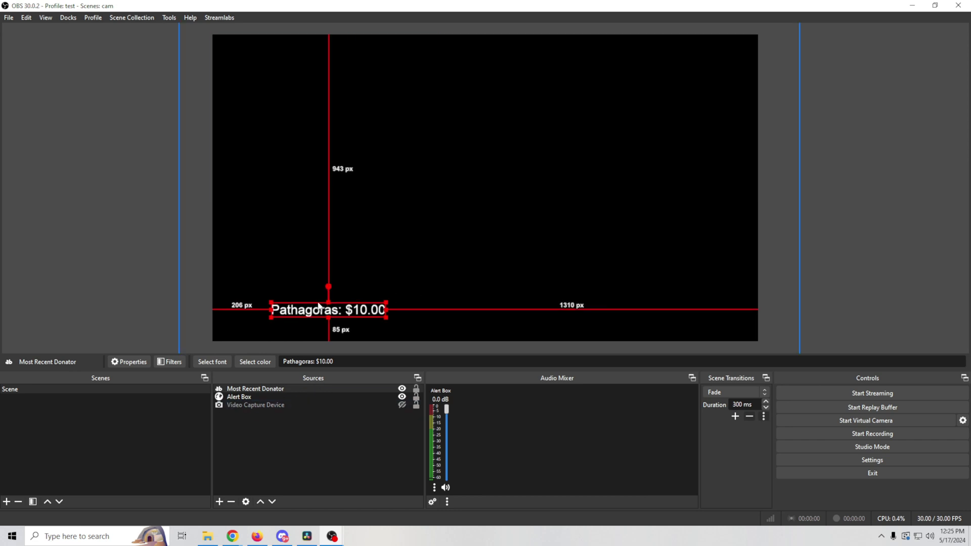
- Remove the Most Recent Donator source from Sources and confirm with Yes
right_click(255, 392)
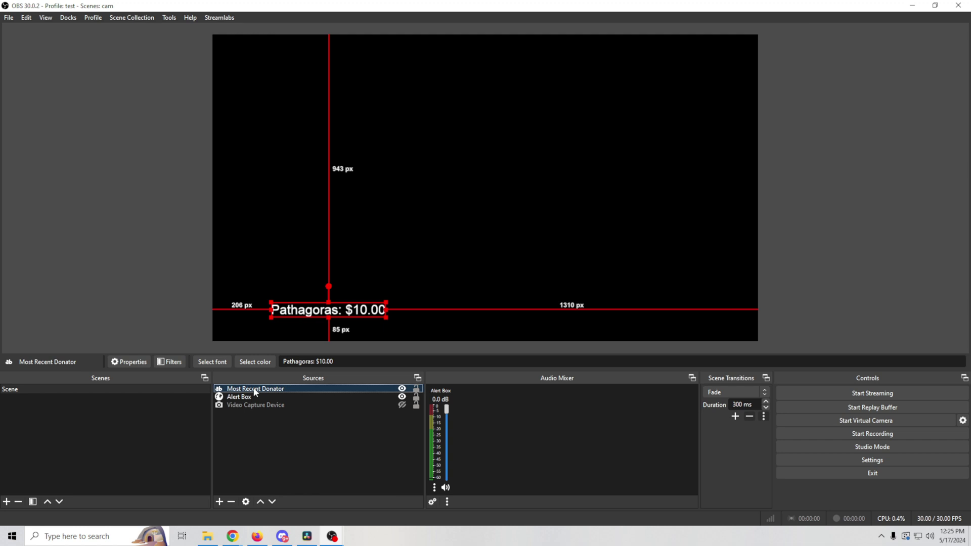
left_click(264, 445)
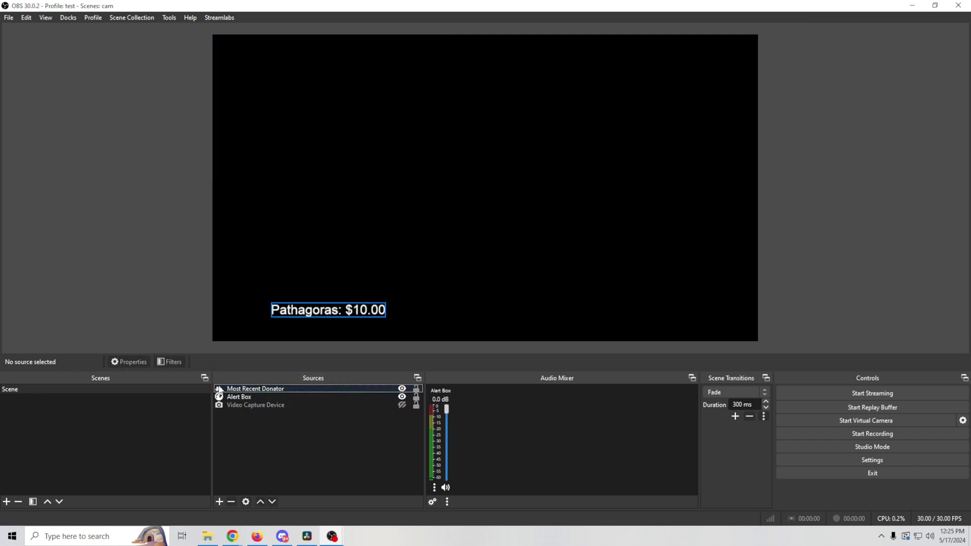
left_click(289, 389)
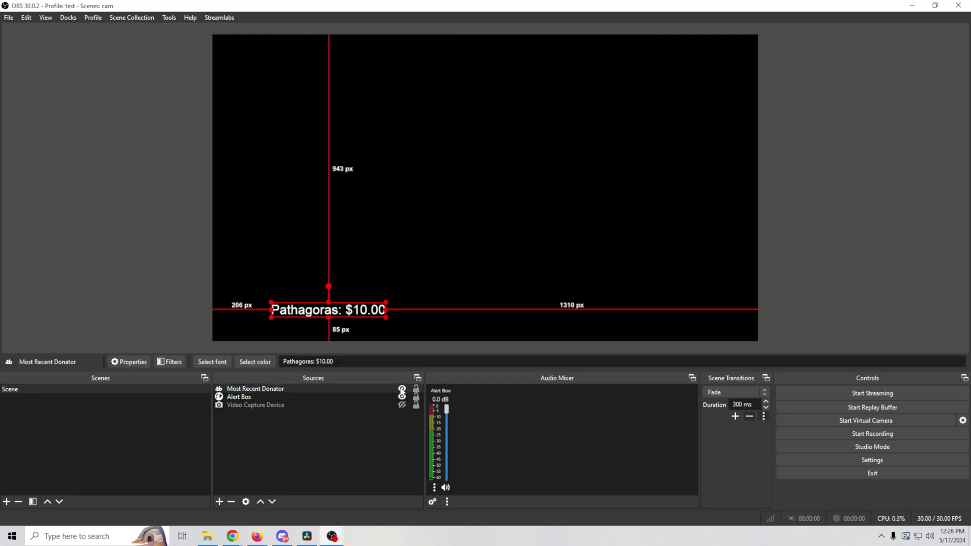
left_click(402, 390)
left_click(401, 389)
right_click(370, 388)
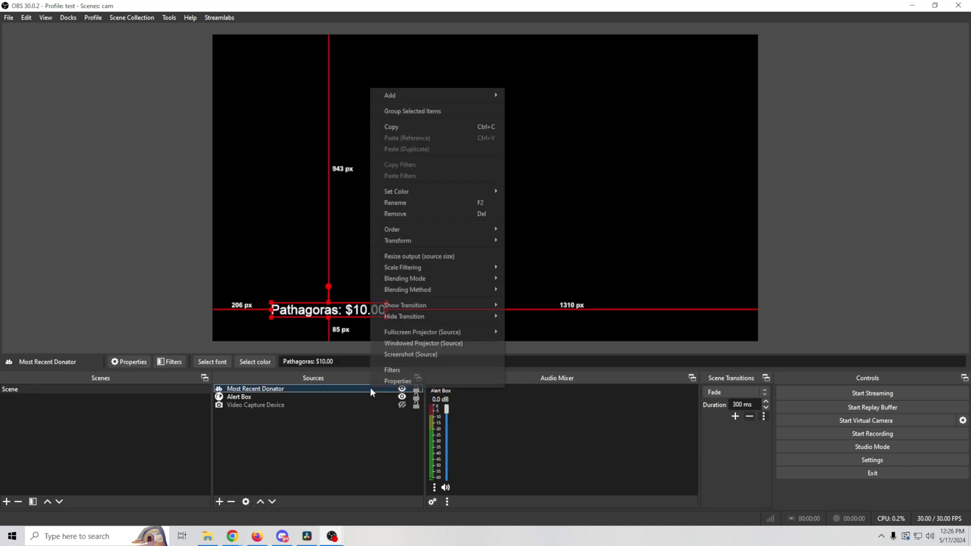
left_click(441, 214)
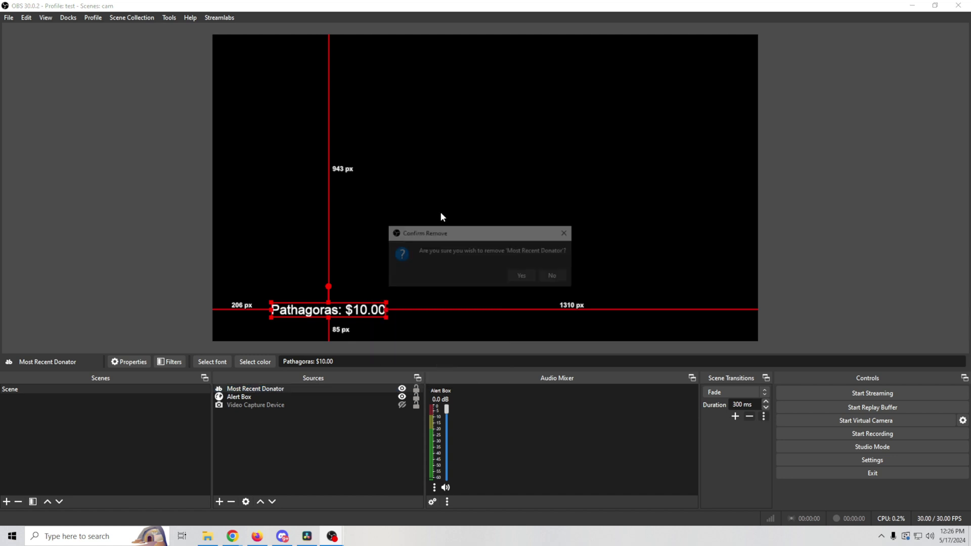
left_click(521, 276)
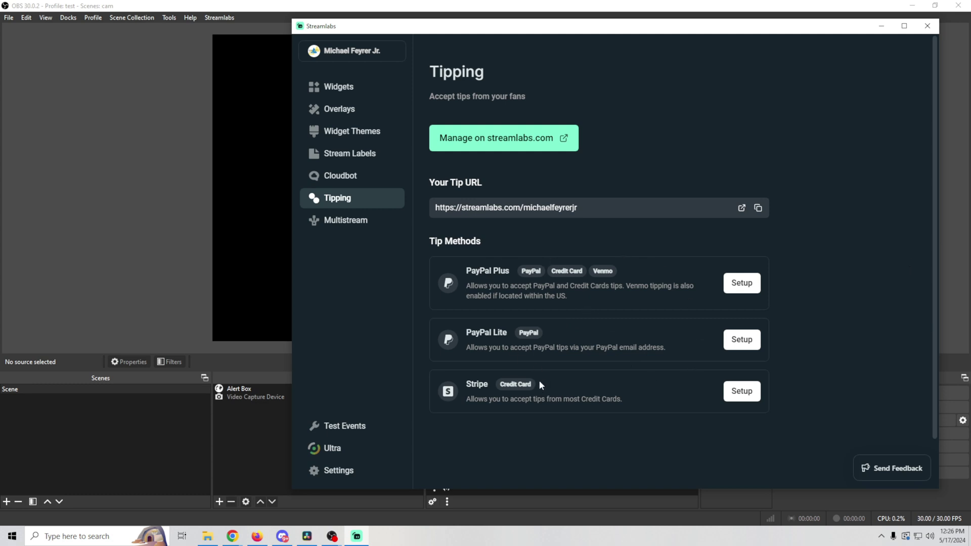
- Open Streamlabs Multistream and toggle YouTube, leaving it switched off
scroll(541, 381, "down", 1)
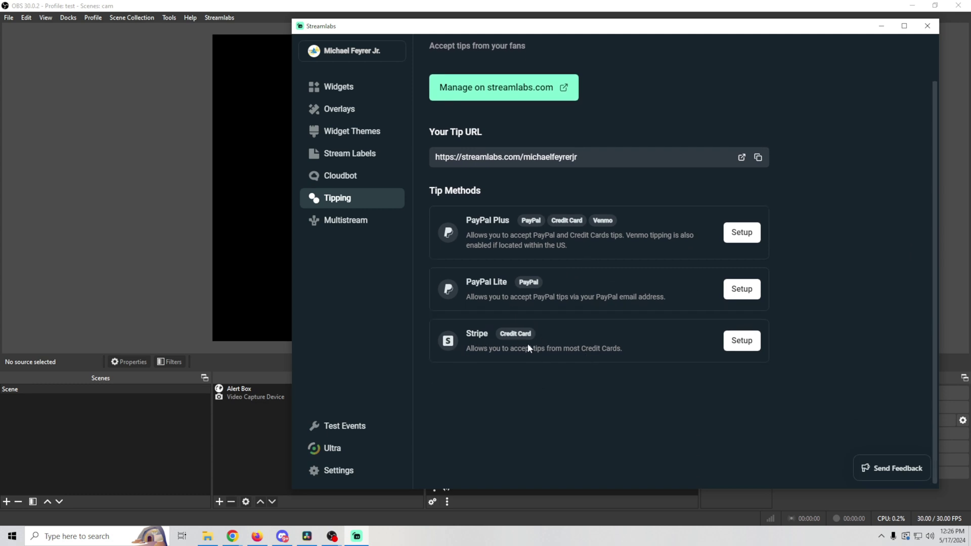
left_click(355, 224)
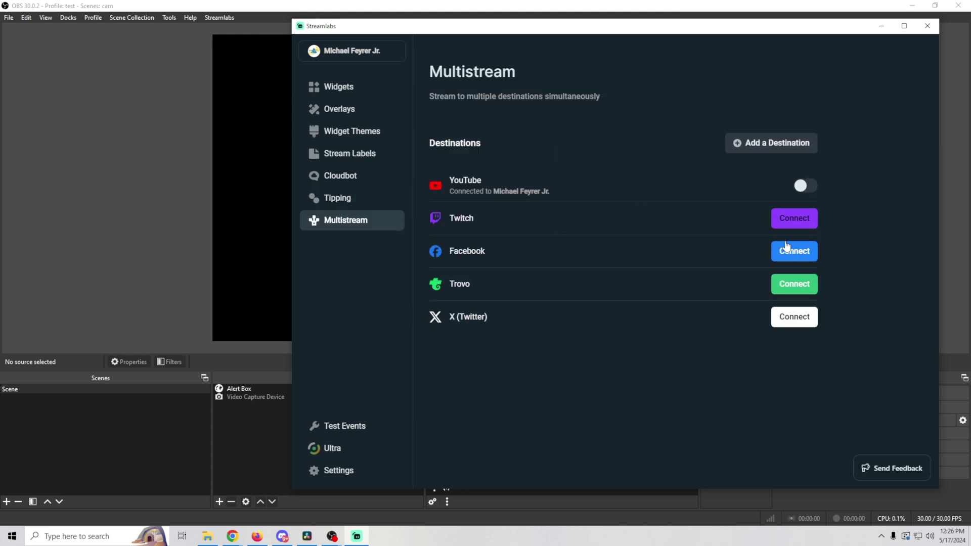
left_click(807, 190)
left_click(807, 187)
left_click(807, 187)
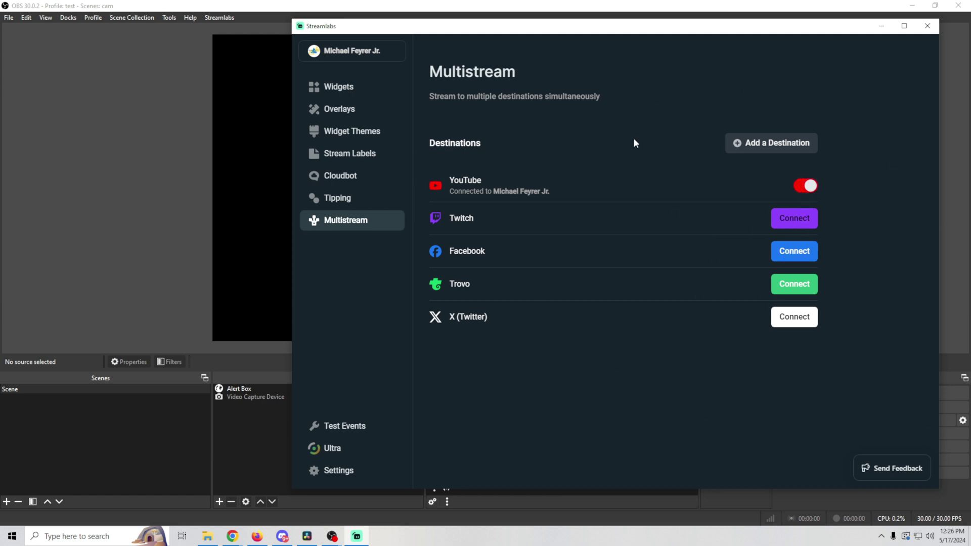
left_click(798, 188)
left_click_drag(620, 30, 734, 49)
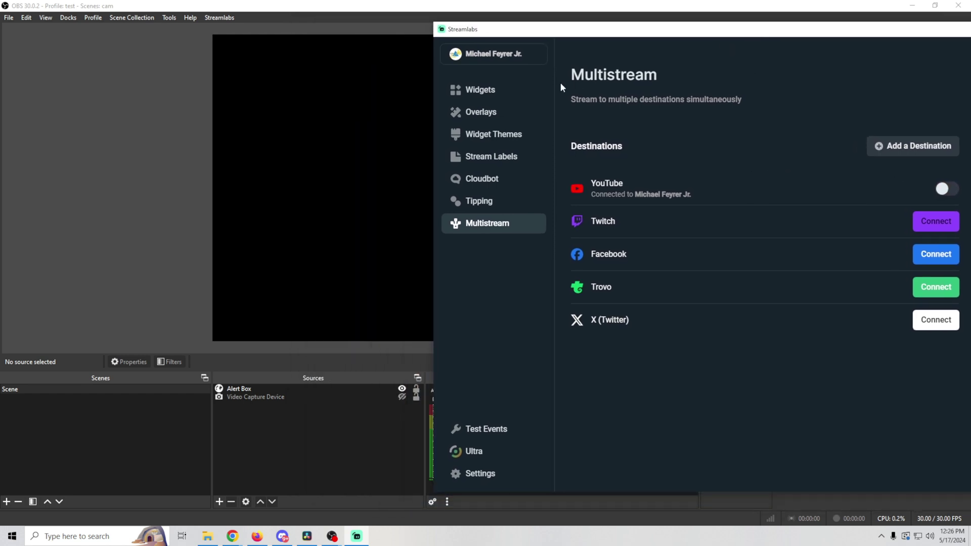
- Browse Widgets, Overlays, Widget Themes and Stream Labels, then close the Streamlabs window
left_click(494, 91)
left_click(485, 114)
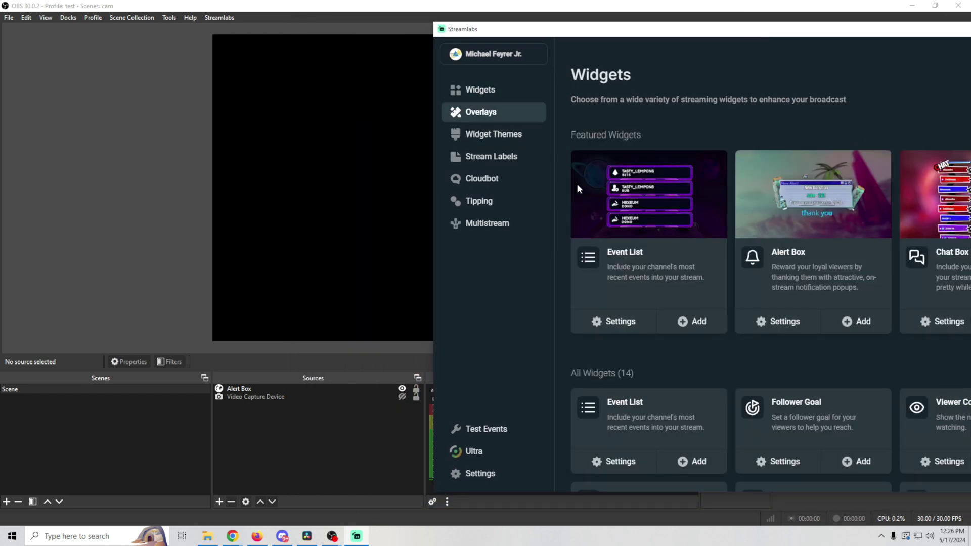
left_click(497, 137)
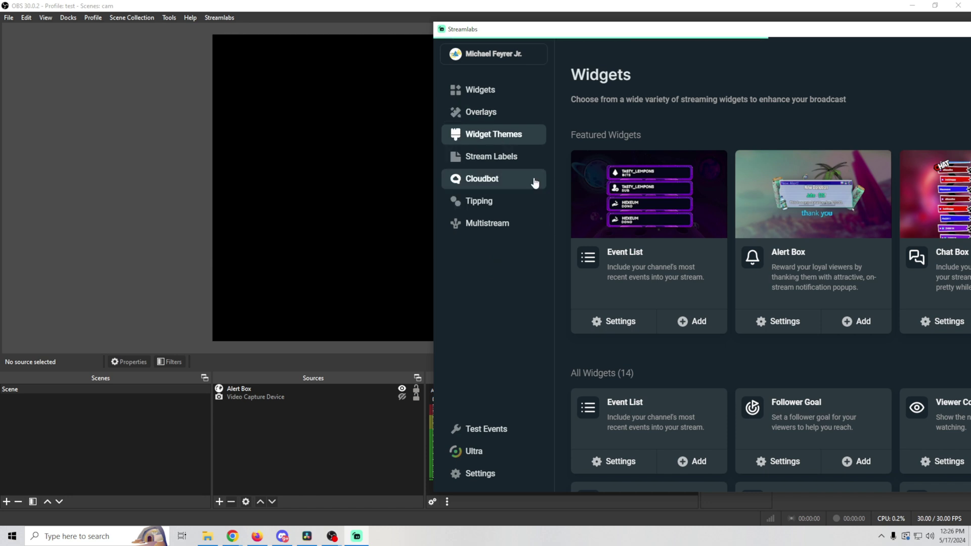
left_click(498, 158)
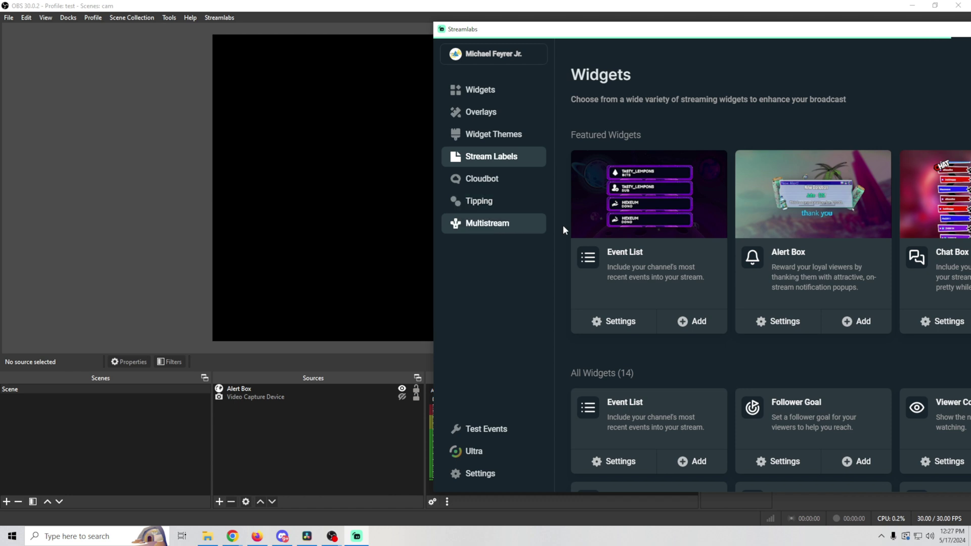
left_click_drag(801, 37, 607, 31)
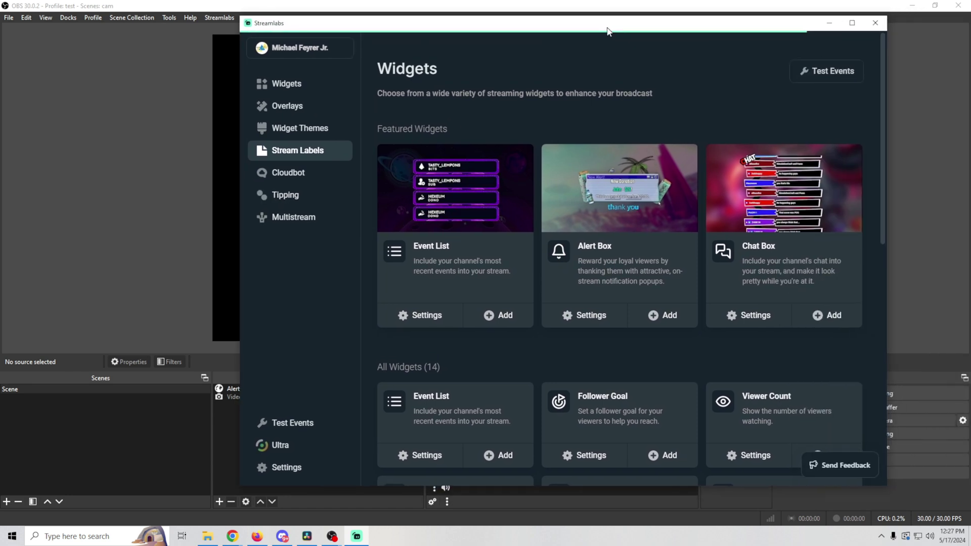
left_click(876, 26)
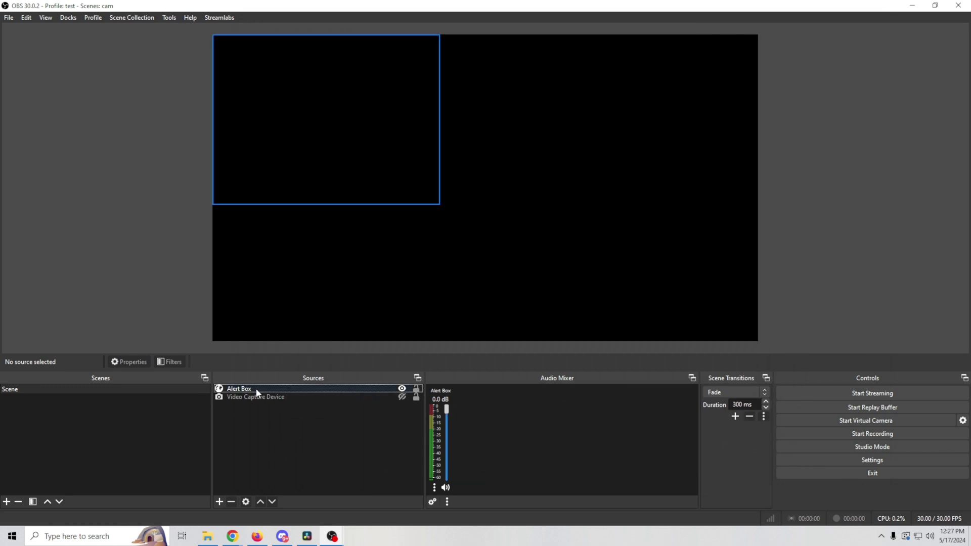